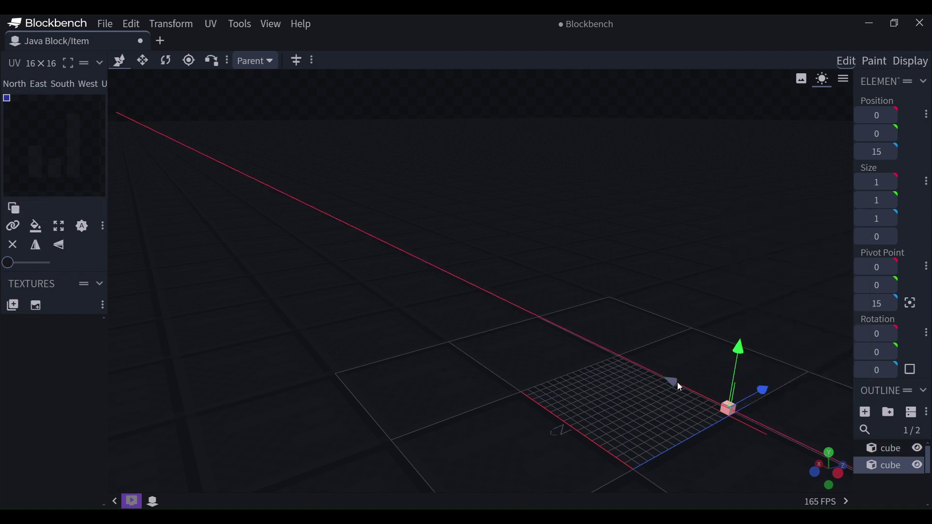
Place the copied cube at 15, 0, 15, duplicate it, and move the new copy to Z 3 along the same grid edge
drag(585, 342, 801, 437)
right_click(479, 200)
click(485, 235)
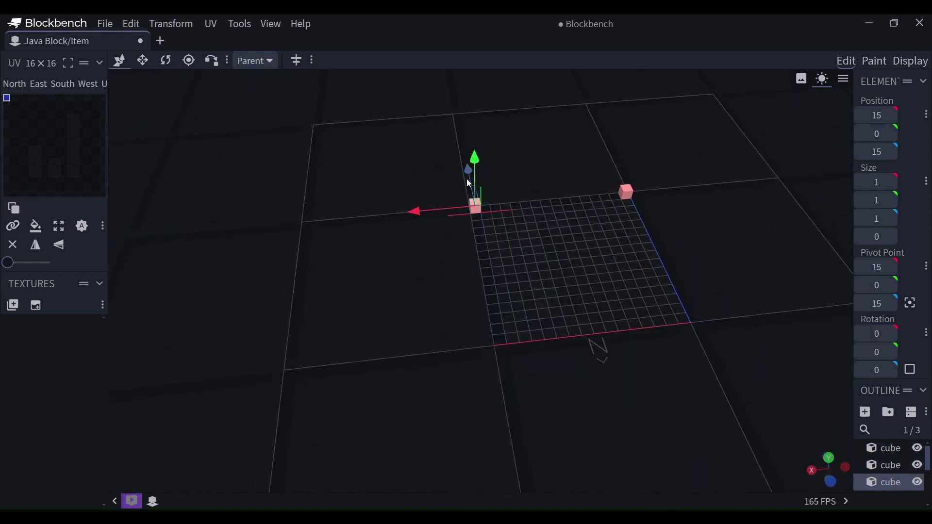
drag(464, 251, 466, 270)
Duplicate the cube at 0, 0, 15, move the copy to the remaining fourth corner, and set its height to 4
right_click(627, 191)
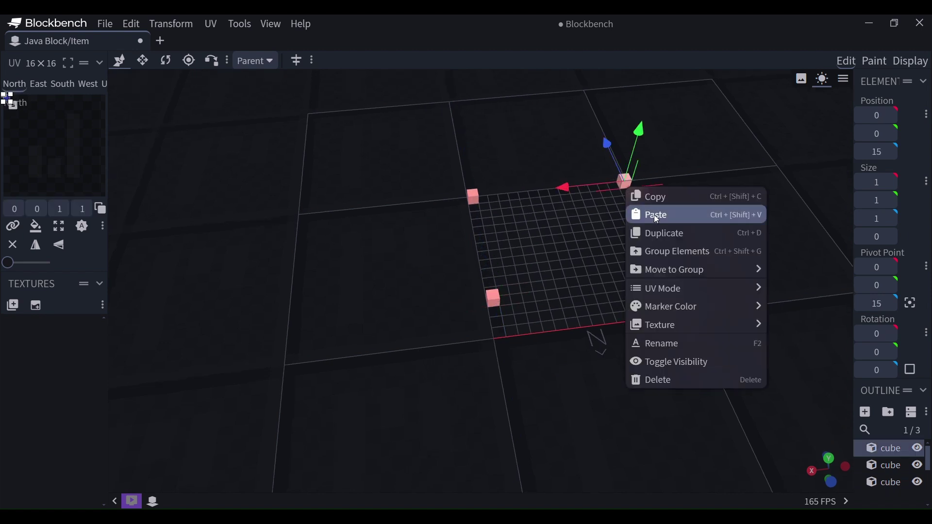
click(653, 213)
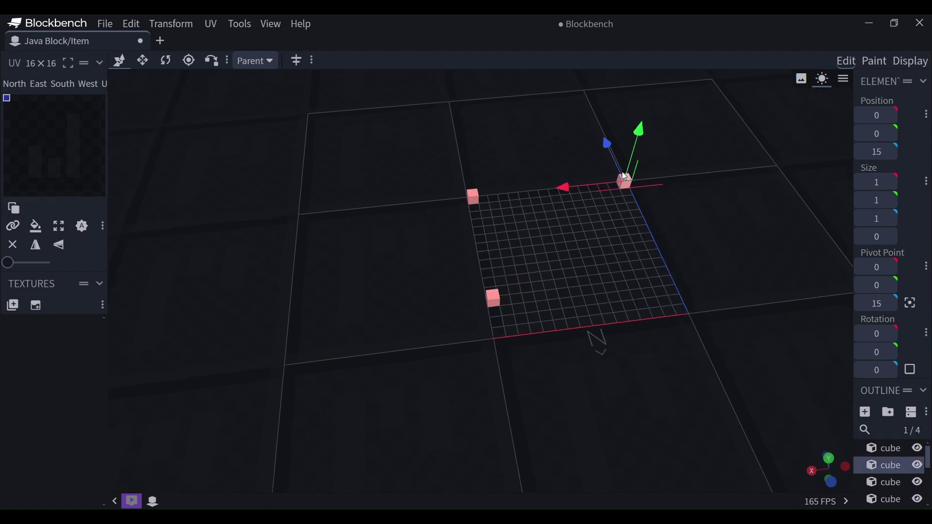
click(886, 197)
click(886, 197)
click(885, 197)
Set the height of the three remaining corner cubes to 4 so all legs match
click(495, 293)
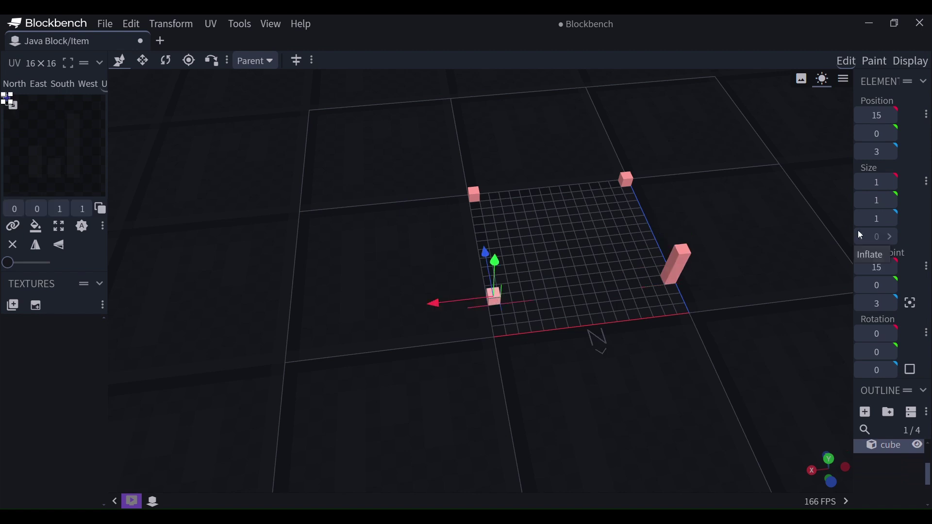
click(890, 199)
click(890, 199)
click(627, 180)
click(890, 199)
click(890, 199)
click(890, 199)
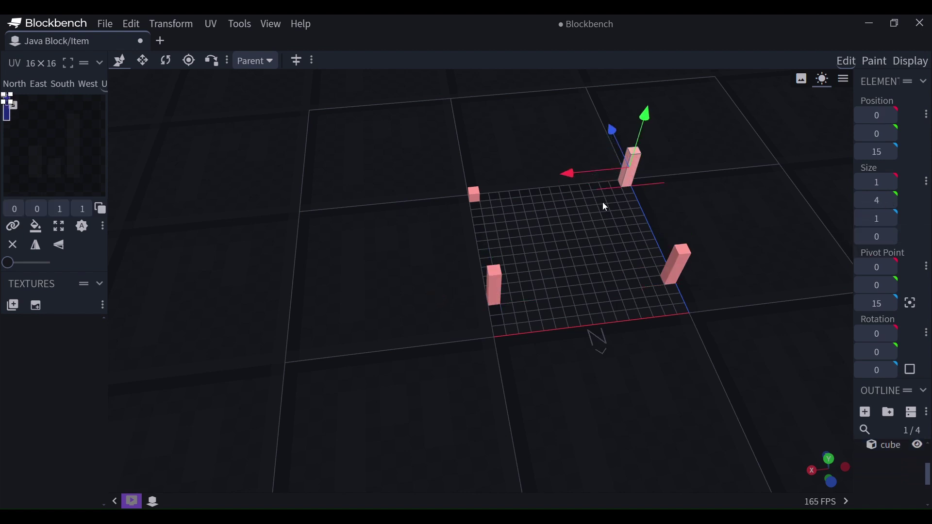
click(890, 203)
click(890, 203)
click(890, 203)
drag(775, 282, 767, 263)
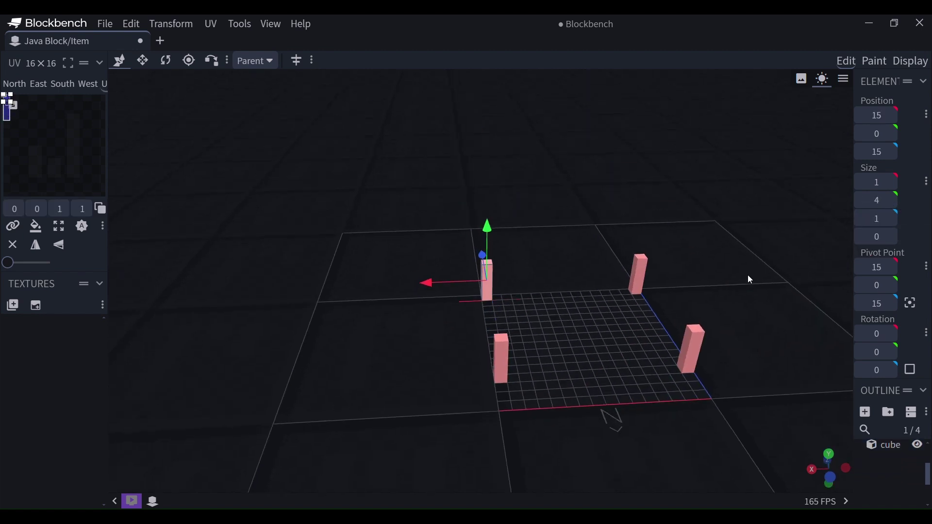
click(887, 415)
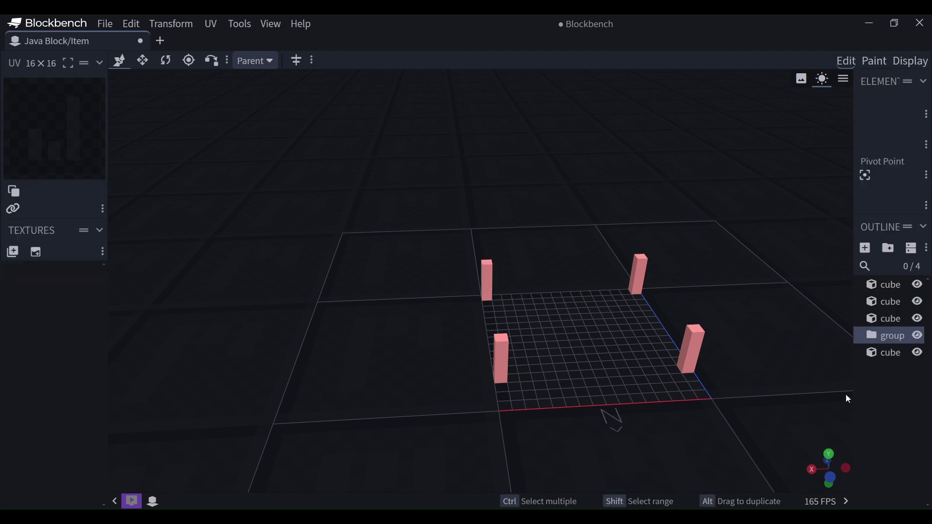
right_click(888, 338)
click(850, 331)
Add a new cube and move it to position 0, 4, 2, level with the top of the legs
click(866, 248)
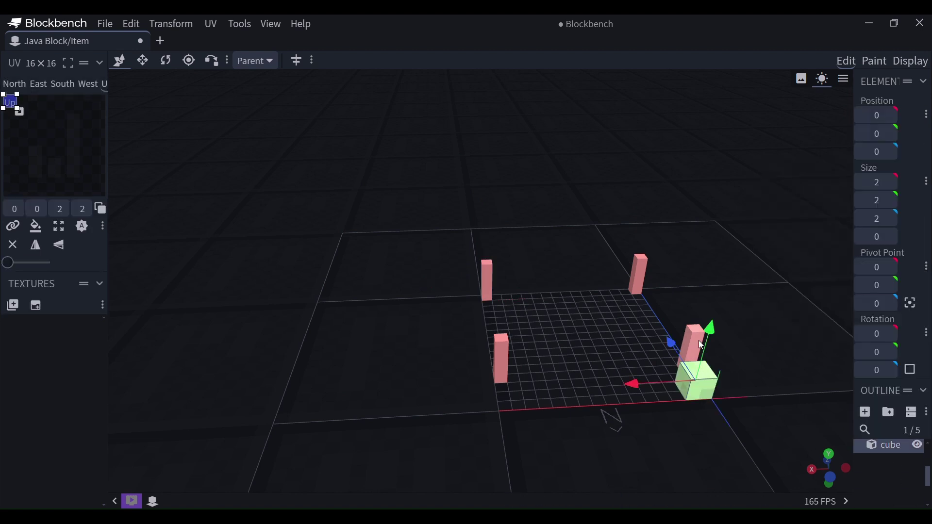
drag(698, 340, 586, 240)
drag(624, 307, 672, 291)
drag(771, 330, 770, 342)
drag(846, 339, 910, 343)
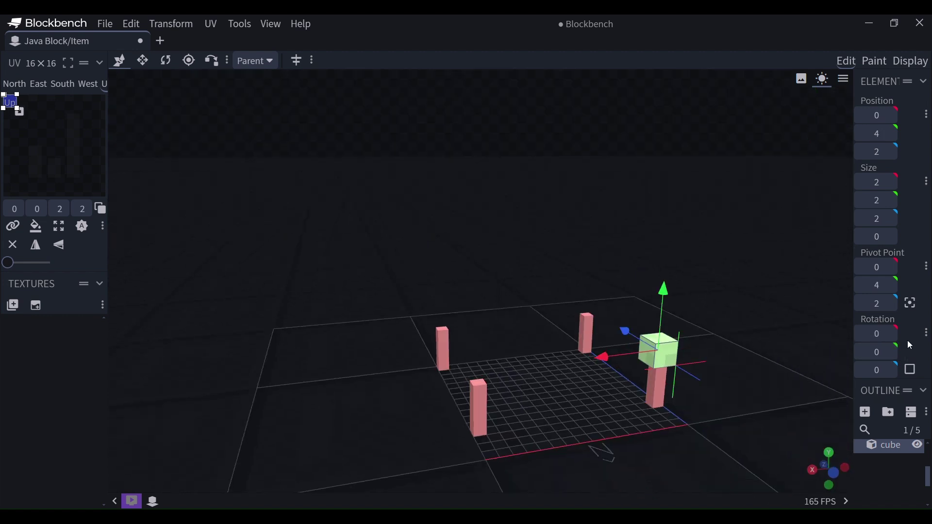
Resize the new cube to 1 × 1 × 1 and move it to Z 3 on top of the leg
drag(800, 387, 763, 368)
drag(659, 406, 686, 430)
click(861, 200)
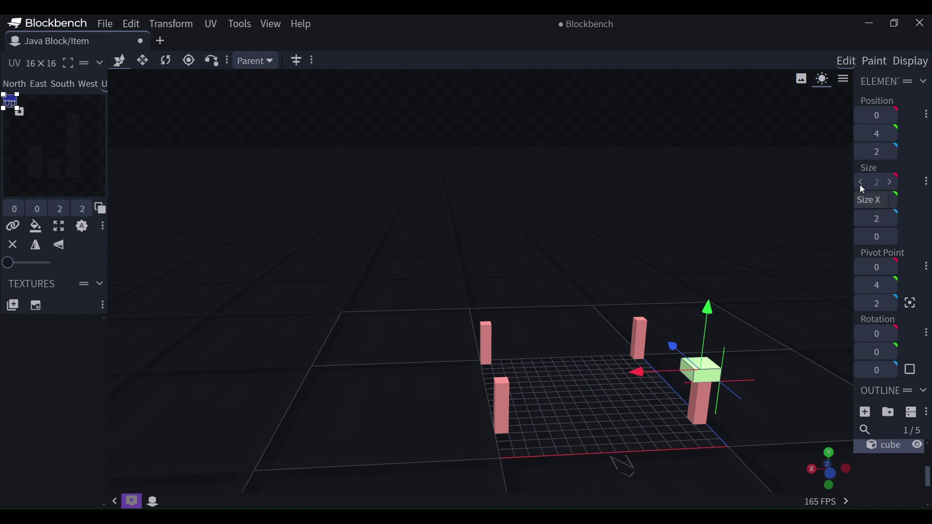
click(862, 183)
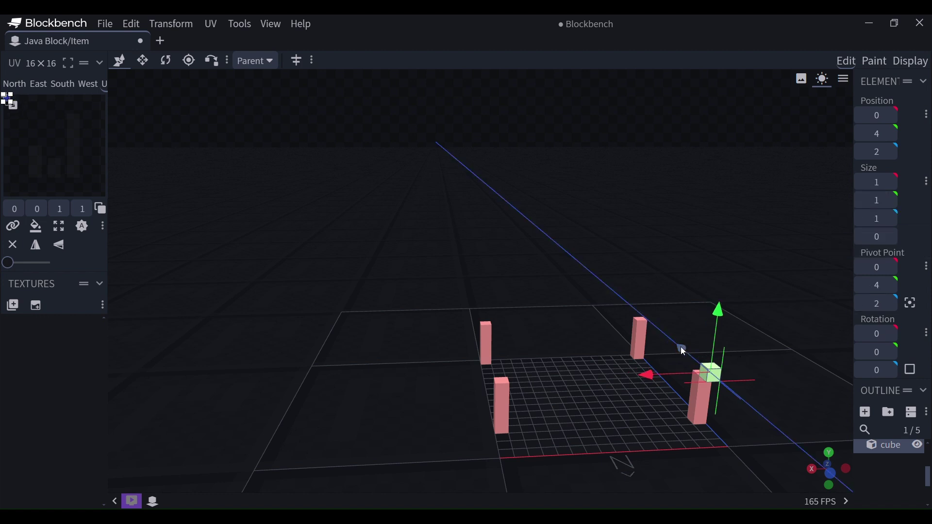
drag(683, 351, 681, 350)
Extend the cube on the leg to 16 along X and 13 along Z as a base panel covering all four legs
drag(891, 179, 891, 180)
drag(885, 217, 884, 217)
click(885, 217)
drag(796, 254, 809, 295)
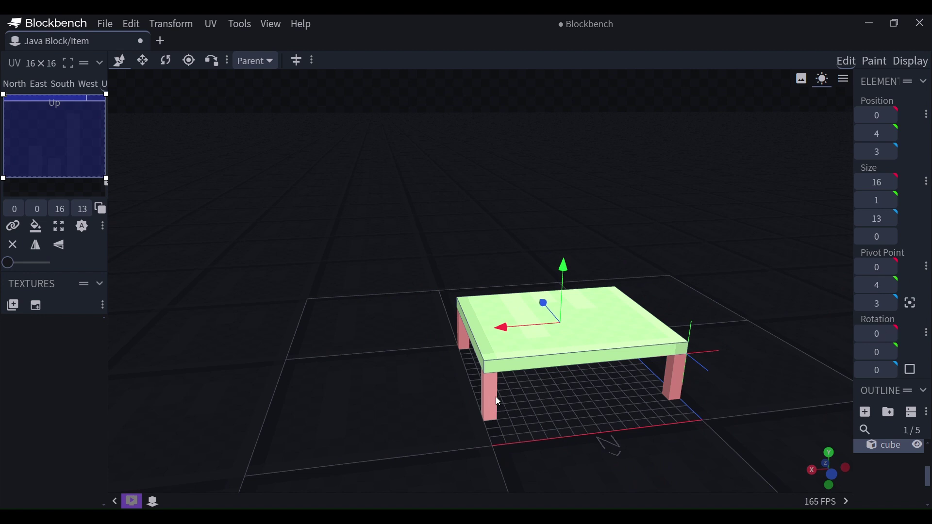
Duplicate the base panel and raise the copy to Y 15 as the cabinet top
right_click(575, 340)
click(602, 183)
drag(563, 272, 572, 139)
Duplicate the base panel again and raise the copy to Y 5, directly on top of it
drag(722, 282, 680, 292)
right_click(674, 291)
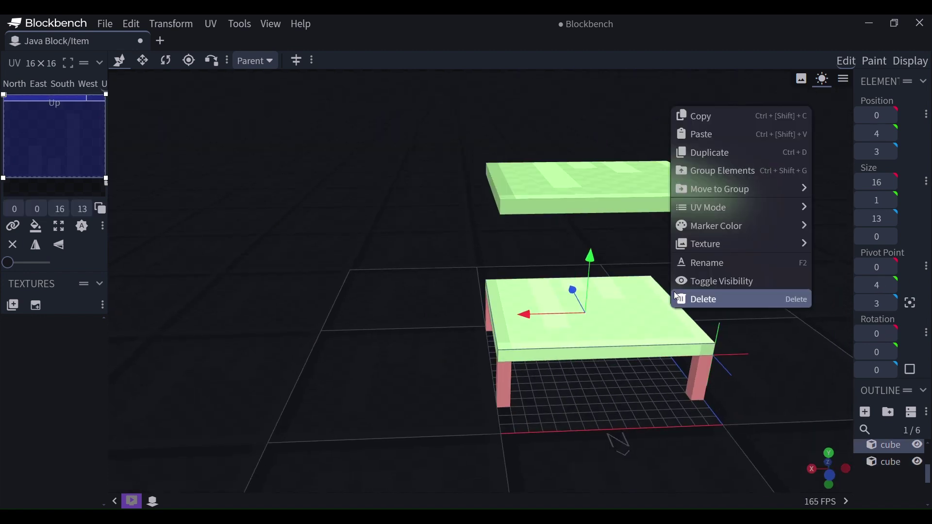
click(700, 156)
drag(587, 284, 590, 270)
click(862, 219)
click(863, 219)
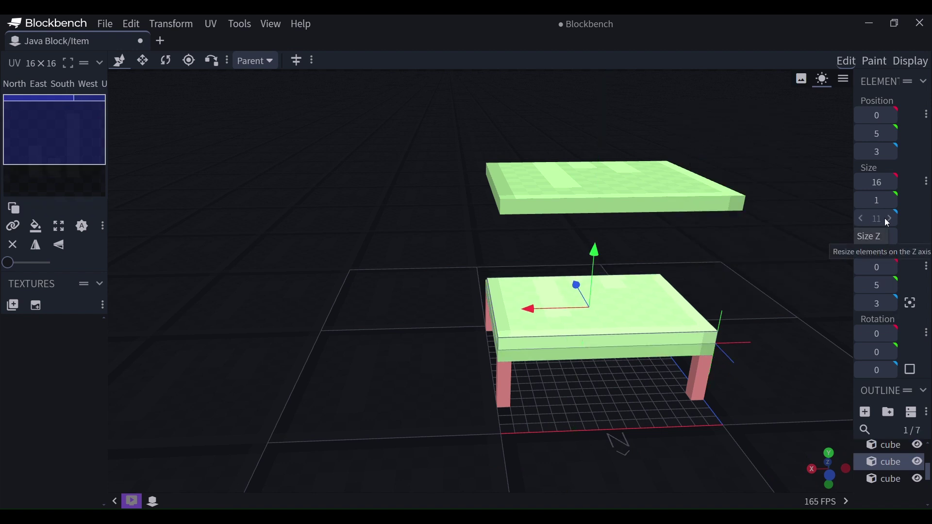
click(885, 218)
click(886, 218)
Set the new panel's X size to 1 and its height to 10 to form a side wall
double_click(858, 180)
double_click(858, 180)
triple_click(858, 179)
triple_click(858, 180)
scroll(858, 178, down, 5)
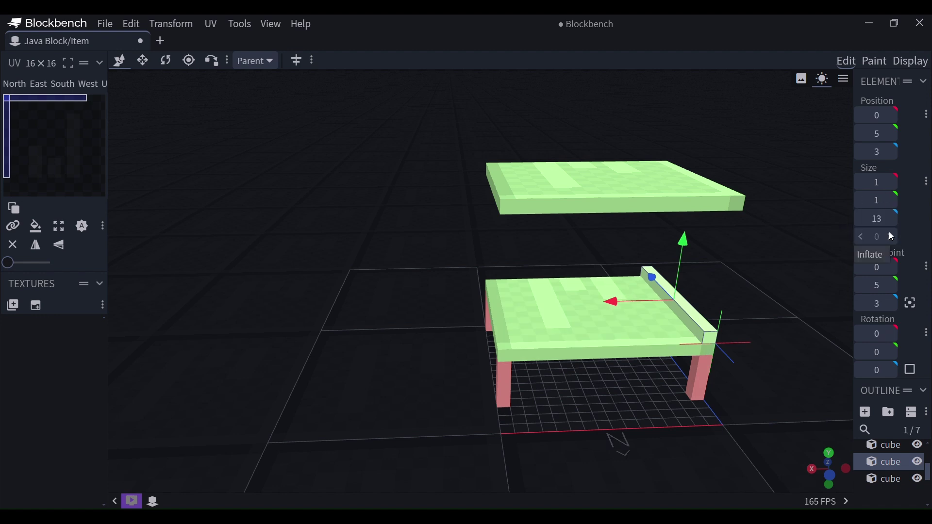
scroll(891, 202, up, 7)
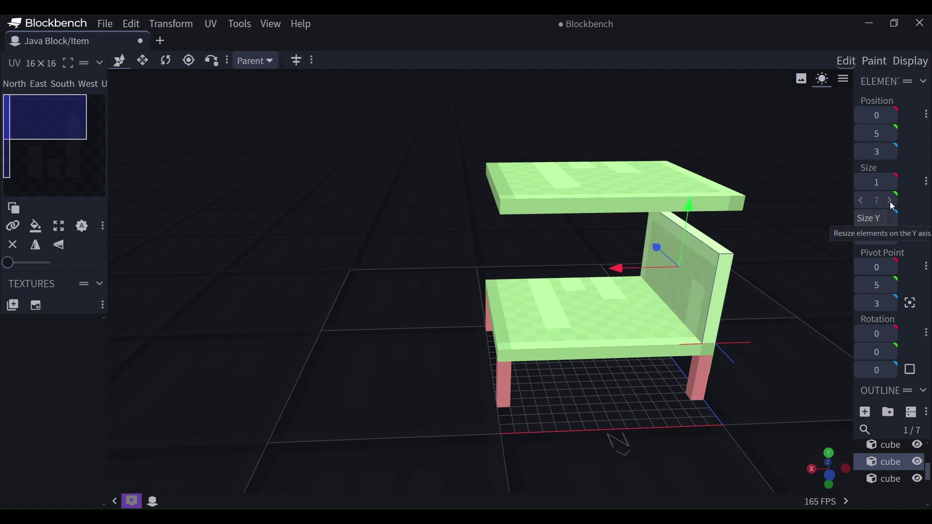
scroll(890, 202, up, 2)
Duplicate the side wall and move the copy to X 15 on the opposite side of the cabinet
right_click(707, 289)
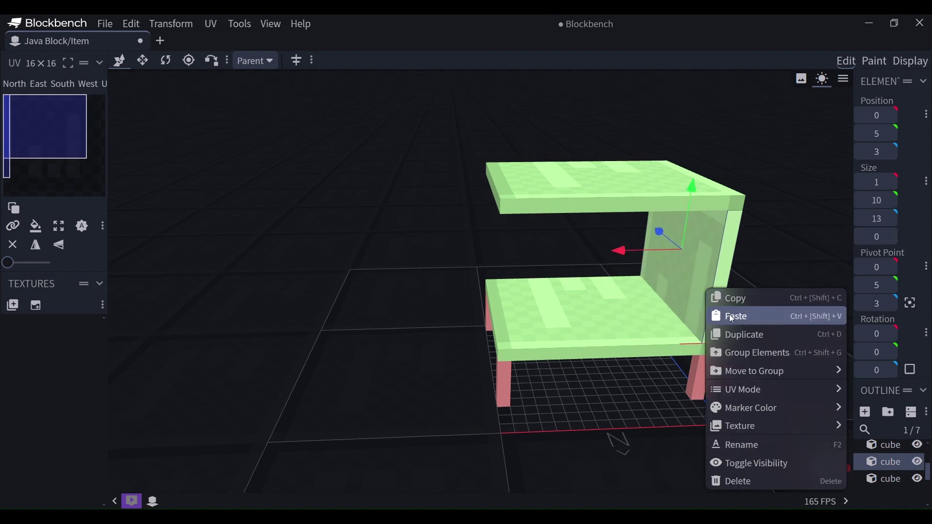
click(732, 334)
drag(620, 250, 453, 282)
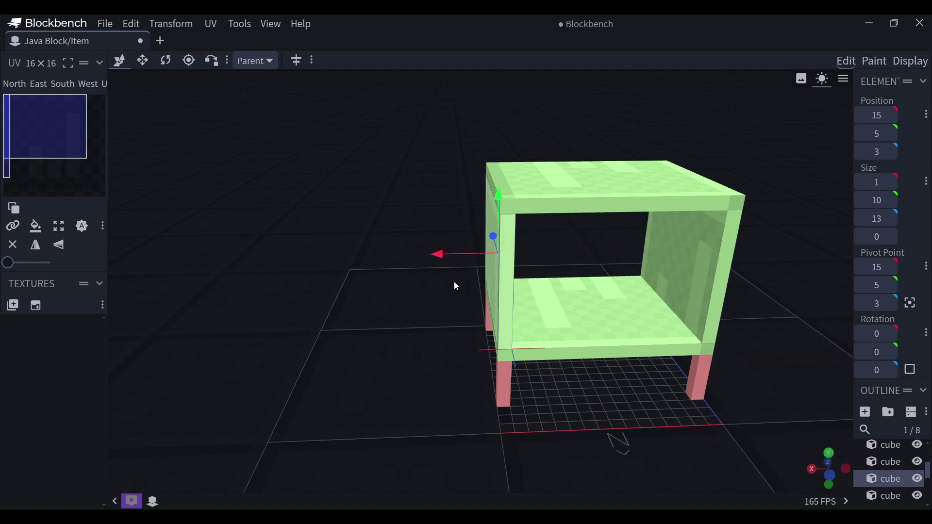
Duplicate the side wall at X 0 and move the copy inward to X 3
mouse_move(775, 359)
mouse_down()
mouse_move(777, 294)
mouse_move(773, 354)
mouse_up()
click(689, 307)
right_click(684, 299)
click(715, 142)
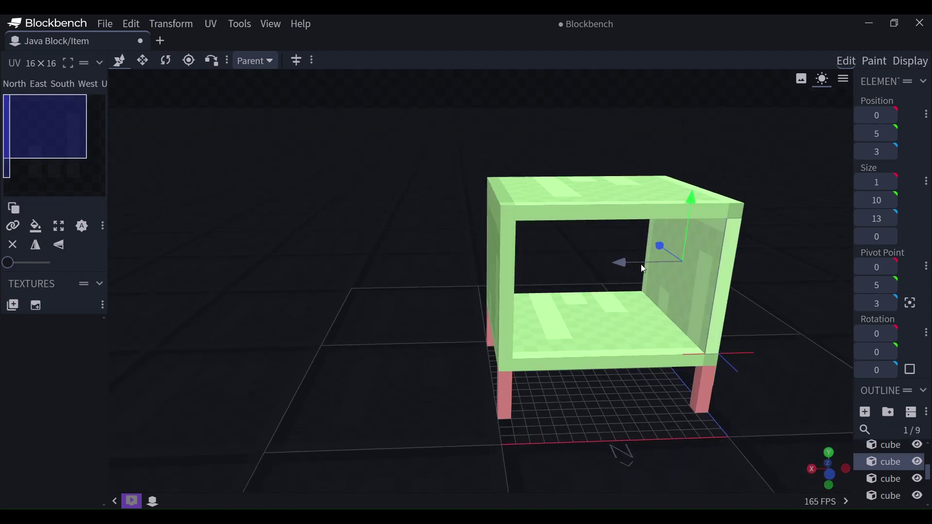
drag(641, 264, 605, 265)
click(864, 203)
click(863, 202)
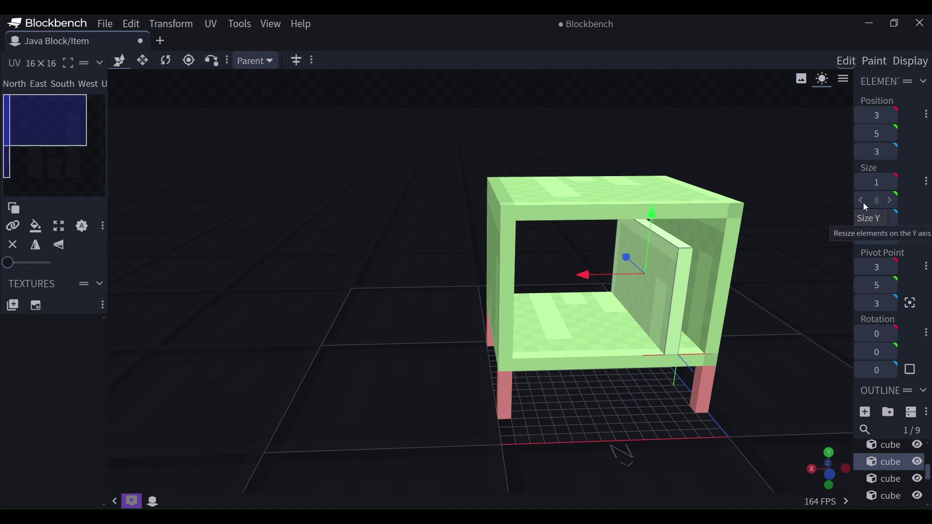
click(890, 197)
click(890, 197)
Set the inner wall copy's Z size to 1 to make it a narrow upright post
click(863, 220)
click(863, 220)
click(863, 220)
click(863, 220)
scroll(864, 218, down, 9)
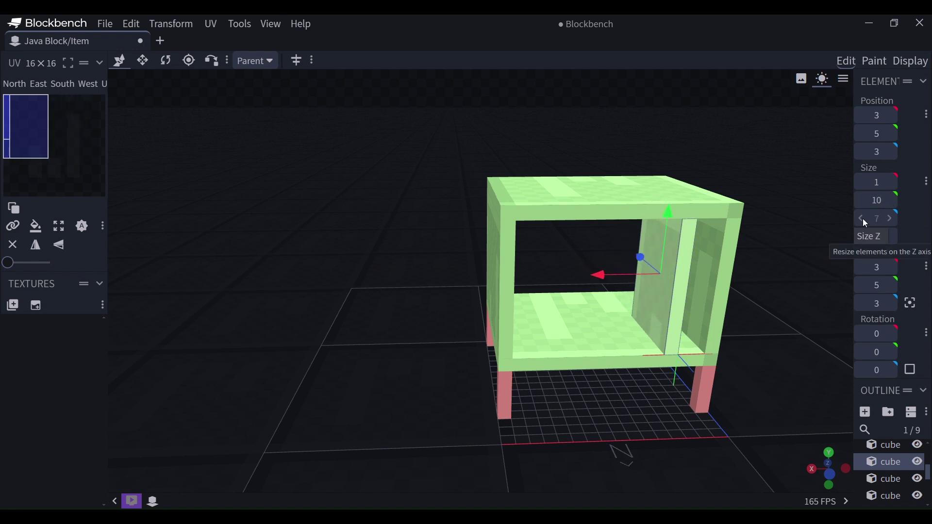
scroll(896, 227, up, 1)
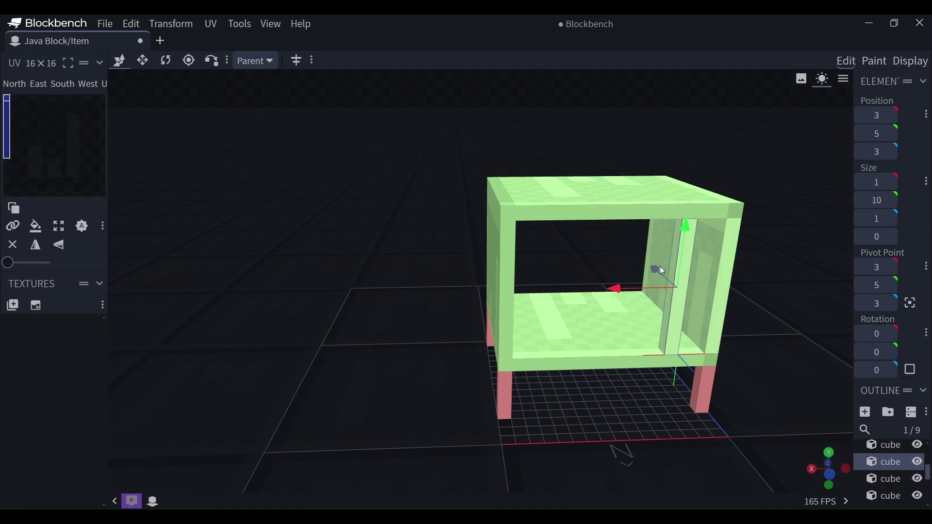
Move the post to position 1, 5, 15 and widen it along X into a back panel between the side walls
drag(658, 269, 609, 248)
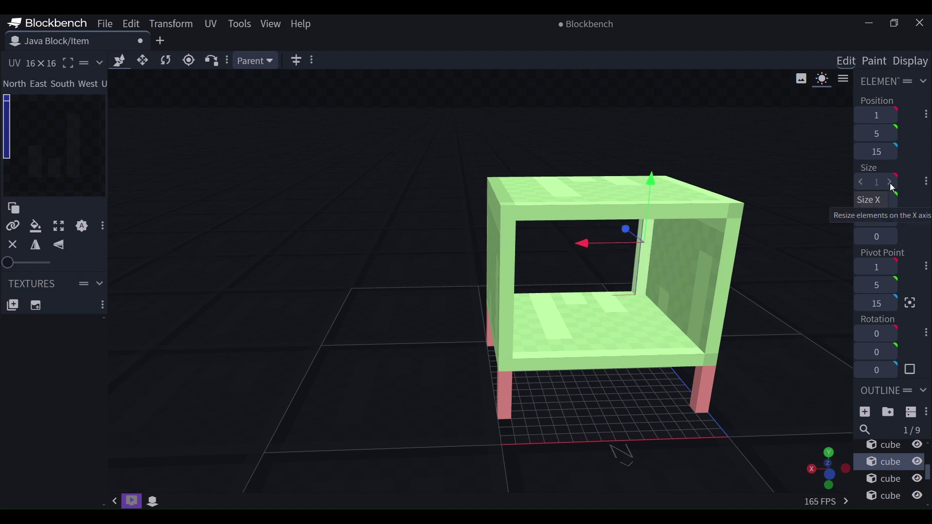
scroll(890, 183, up, 12)
scroll(821, 230, up, 2)
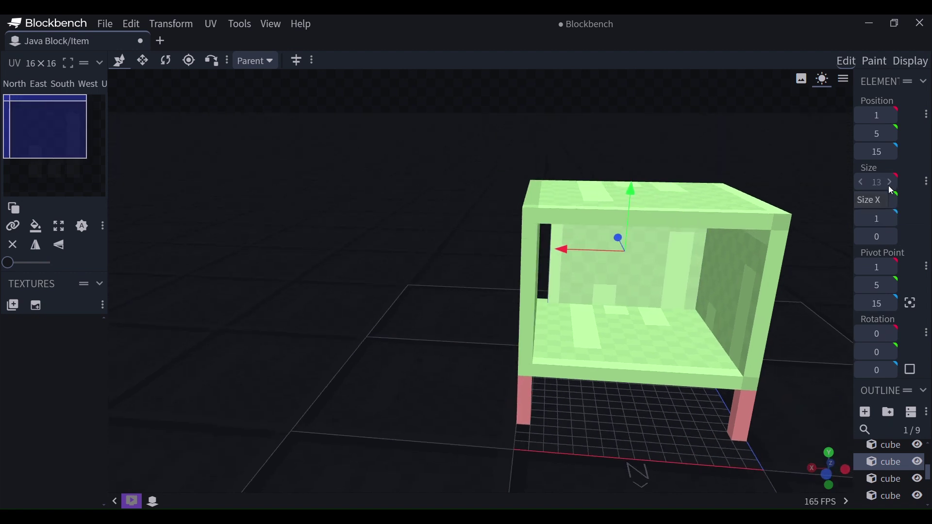
Duplicate the cabinet's top panel and lower the copy to Y 10 as a middle shelf
drag(849, 243, 684, 305)
right_click(680, 244)
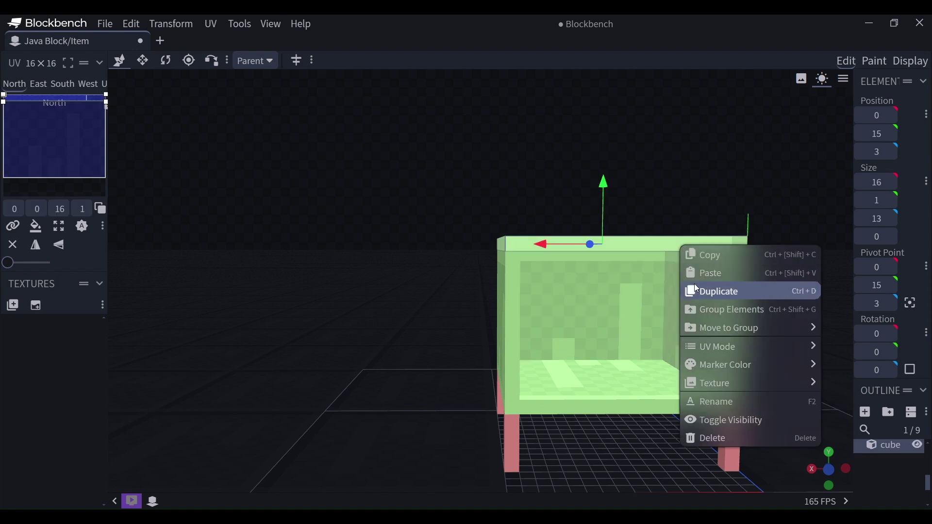
click(713, 291)
drag(605, 197, 615, 266)
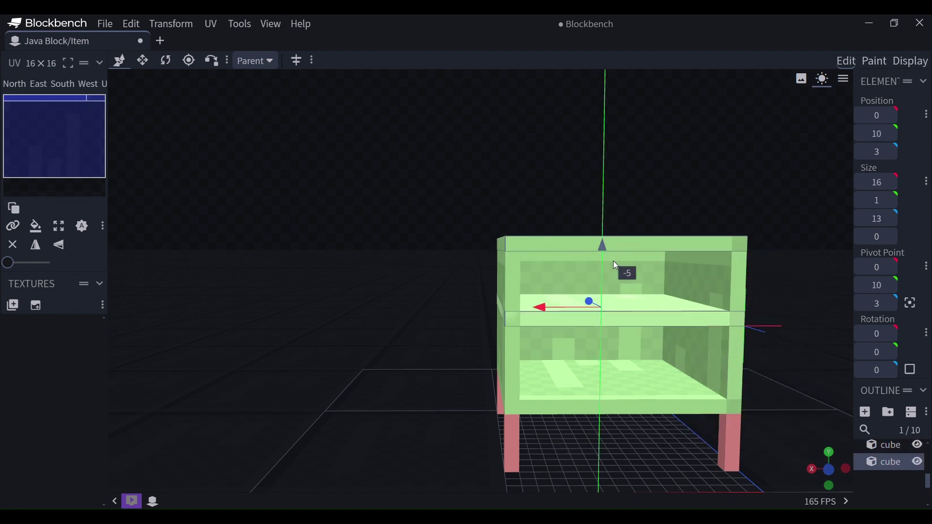
Set the shelf's X size to 14 and move it to X 1 so it fits between the side walls
drag(789, 291, 725, 359)
drag(749, 287, 857, 223)
click(861, 182)
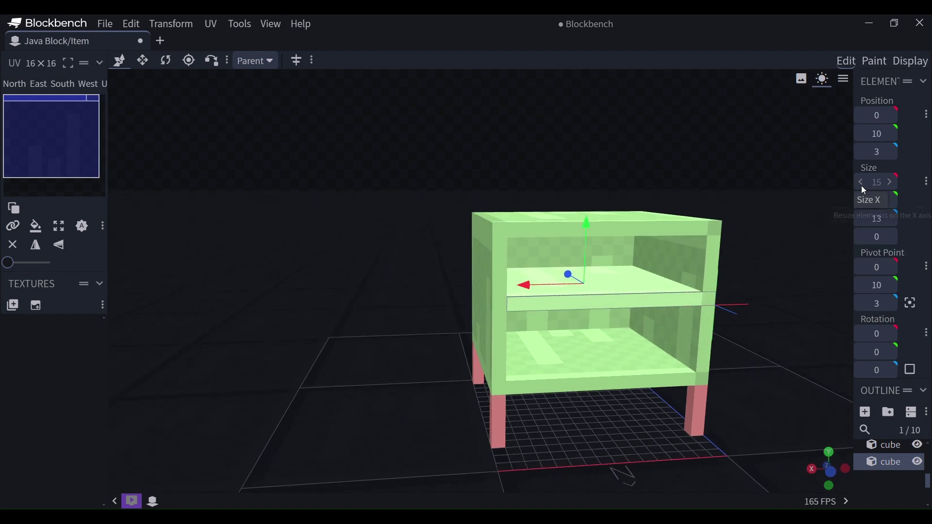
drag(540, 286, 526, 287)
drag(787, 310, 786, 289)
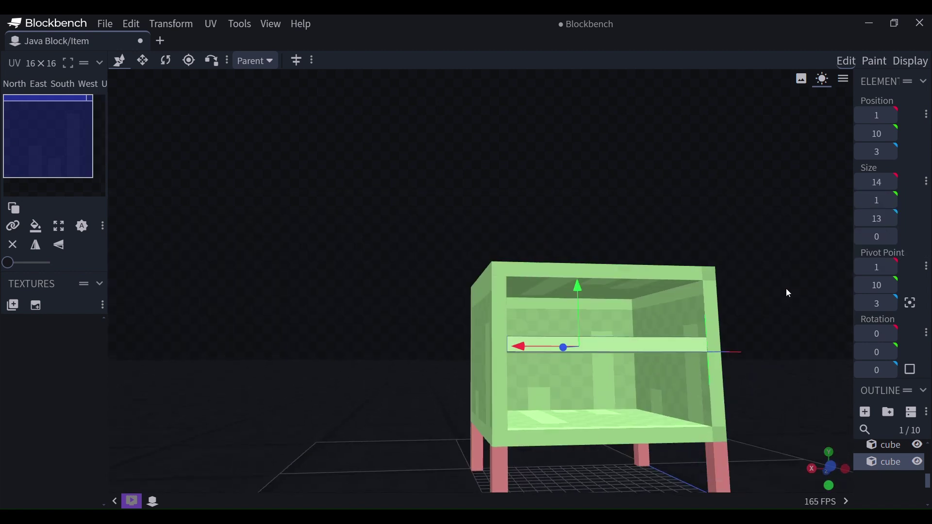
Add a new cube and move it to position 1, 5, 3 in the front corner of the lower compartment
click(864, 412)
drag(796, 359, 816, 403)
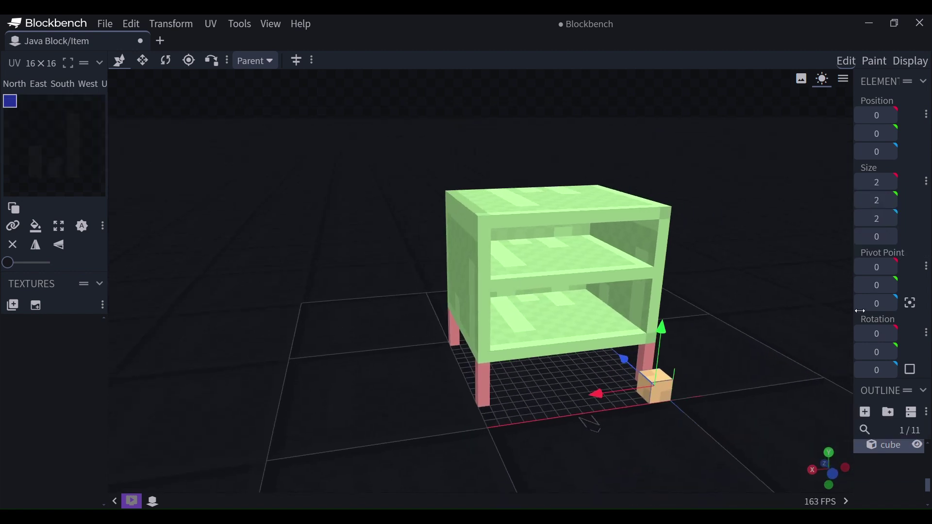
click(653, 347)
click(656, 390)
drag(658, 348, 659, 295)
drag(623, 337, 594, 282)
drag(689, 316, 702, 360)
drag(654, 393, 766, 433)
drag(568, 301, 564, 316)
Resize the new cube to 14 × 5 × 12 as a drawer block filling the lower compartment
click(890, 183)
click(890, 183)
click(890, 182)
click(890, 182)
click(890, 182)
scroll(889, 182, up, 7)
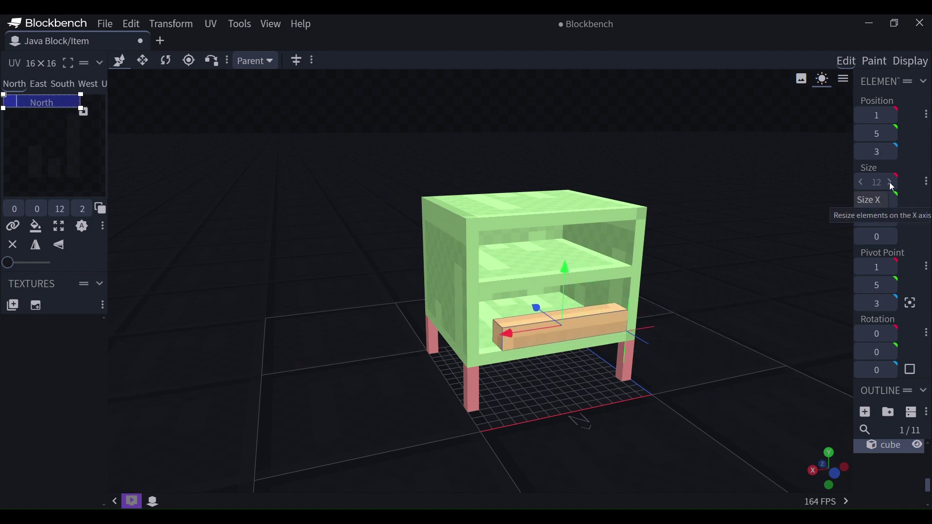
scroll(888, 219, up, 7)
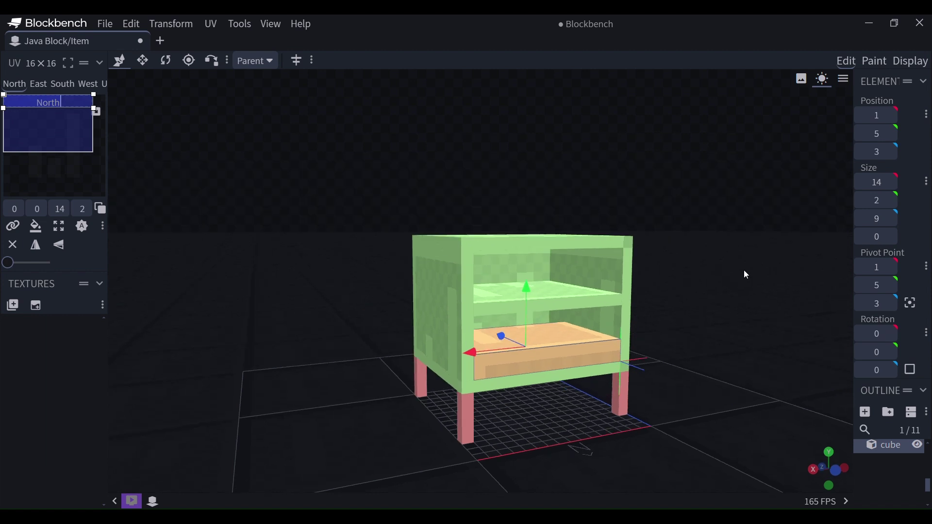
scroll(887, 220, up, 2)
scroll(565, 302, up, 3)
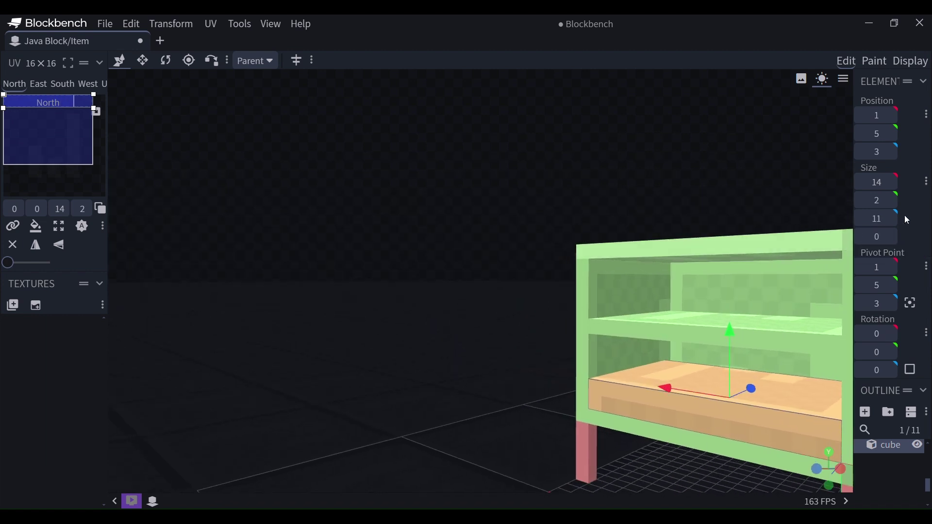
scroll(902, 218, up, 1)
scroll(407, 357, up, 6)
scroll(276, 357, down, 6)
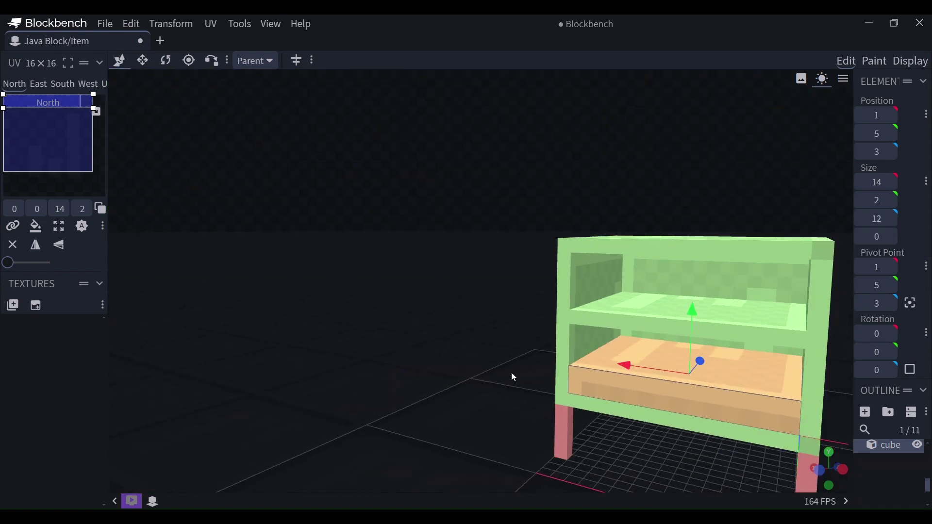
scroll(894, 200, up, 3)
Duplicate the lower drawer block, raise the copy to Y 11, and set its height to 4 for the upper compartment
right_click(708, 373)
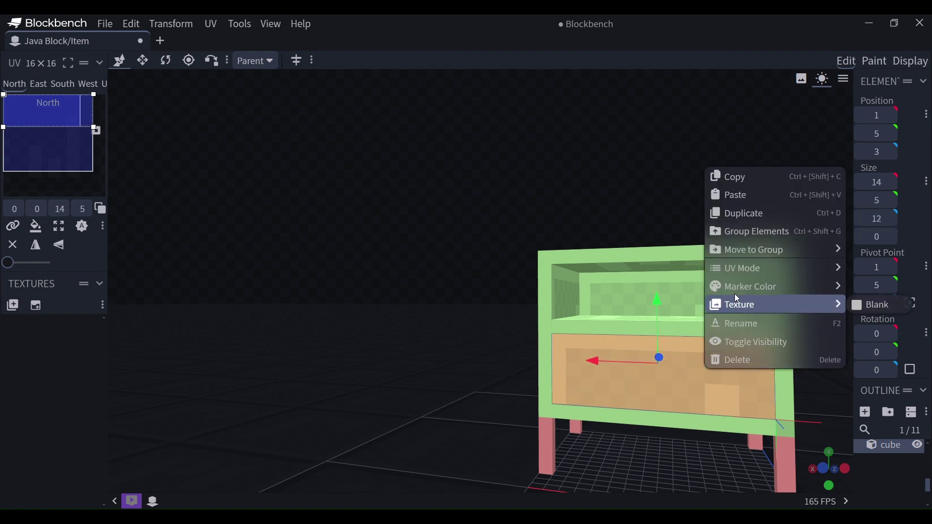
click(738, 215)
drag(658, 297, 661, 248)
click(861, 201)
drag(829, 326, 913, 353)
drag(691, 357, 703, 364)
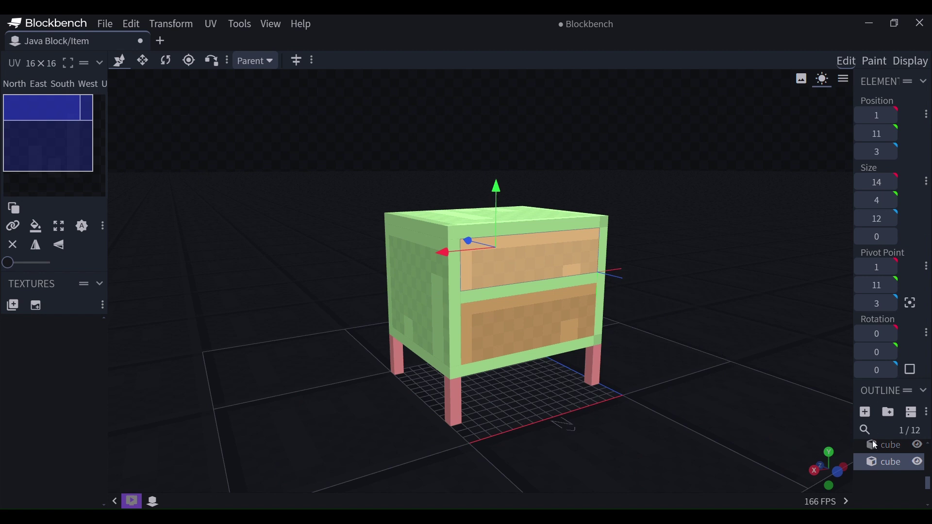
Add a new cube and shrink it to 1 × 1 × 1 as a drawer knob
click(873, 416)
click(862, 219)
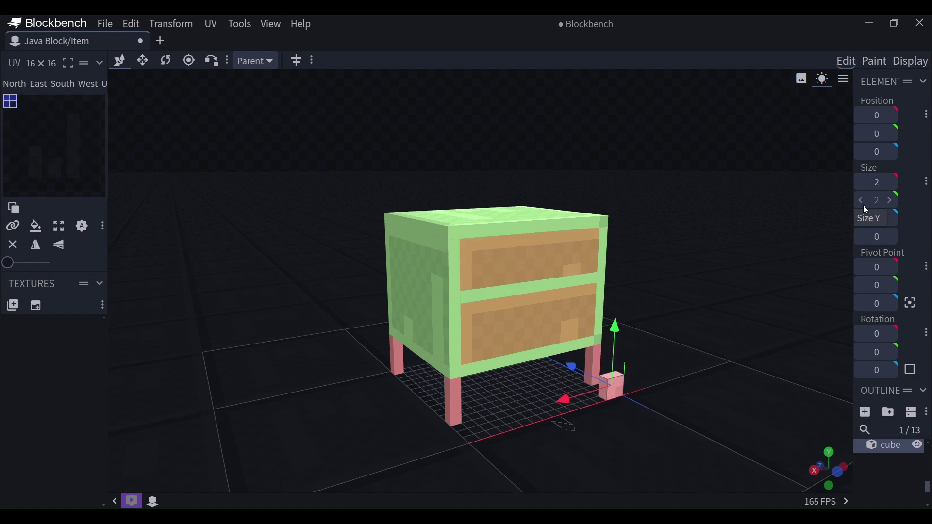
click(863, 203)
click(864, 184)
Move the knob cube to position 7, 13, 2 so it sits on the front of the upper drawer
drag(613, 347, 618, 336)
drag(608, 346, 602, 196)
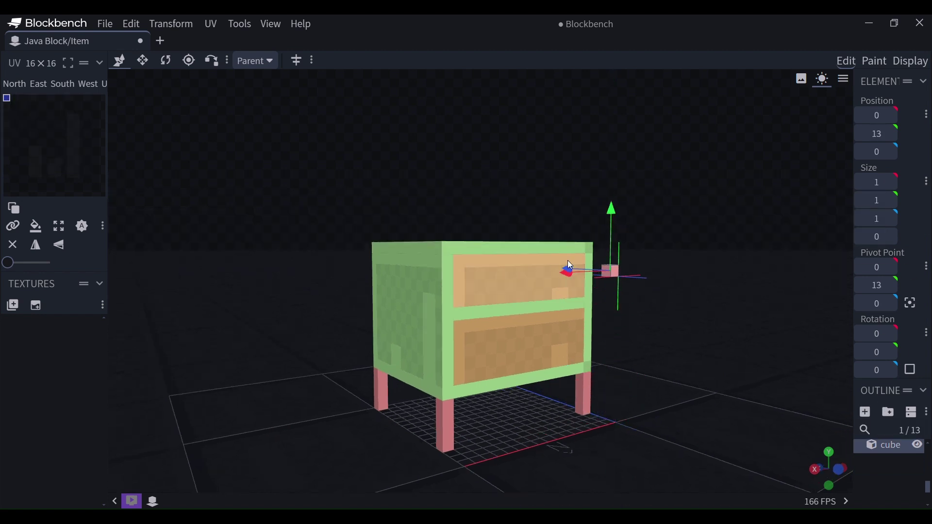
drag(567, 266, 503, 284)
drag(680, 347, 651, 376)
drag(596, 211, 592, 197)
mouse_move(570, 222)
mouse_down()
mouse_move(592, 219)
mouse_move(578, 218)
mouse_up()
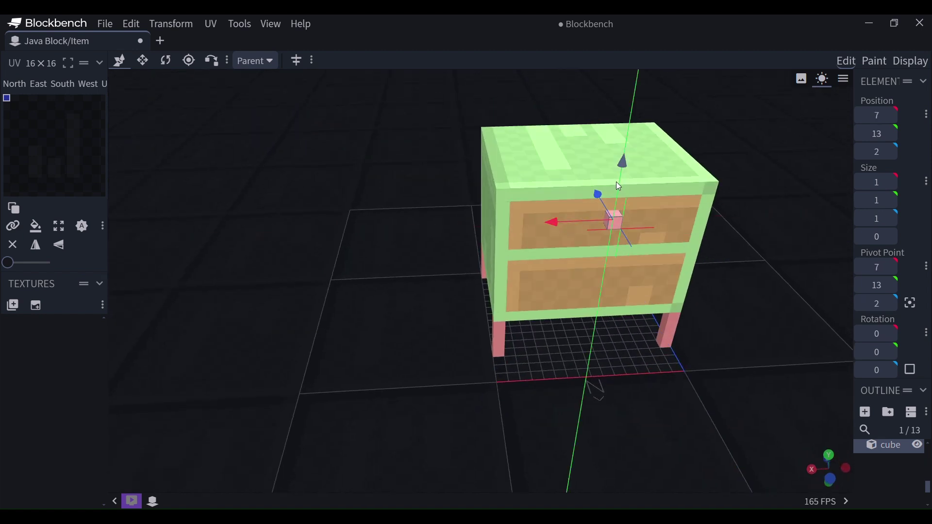
Duplicate the knob and lower the copy to Y 7 on the front of the lower drawer
right_click(613, 214)
click(634, 261)
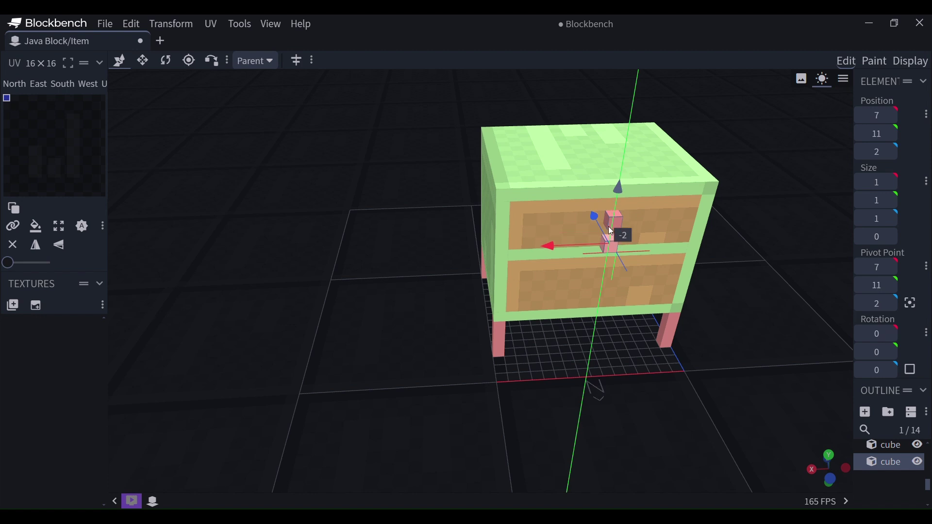
drag(608, 226, 765, 388)
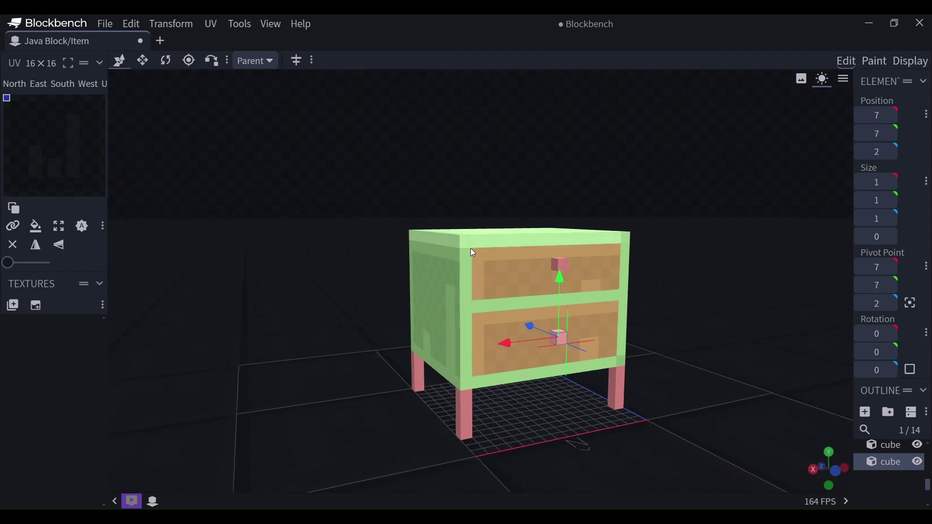
drag(730, 220, 753, 235)
drag(687, 294, 929, 416)
right_drag(929, 417, 931, 409)
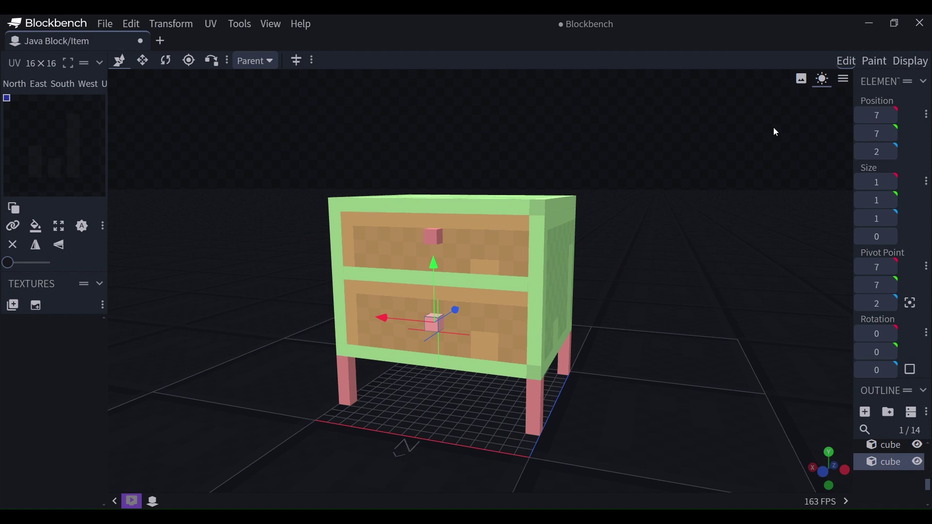
Switch to paint mode and create a template texture for the upper drawer block
click(880, 64)
drag(606, 296, 636, 291)
click(444, 252)
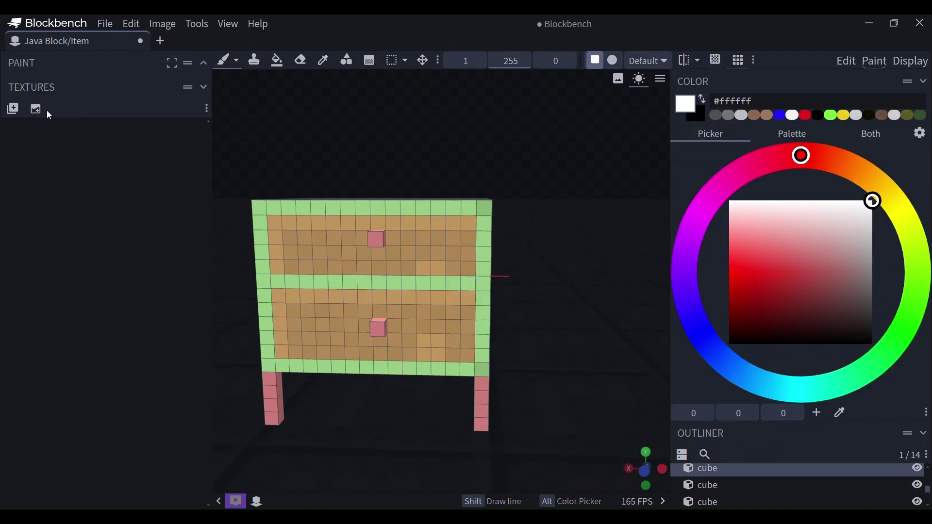
click(13, 109)
click(35, 109)
click(544, 343)
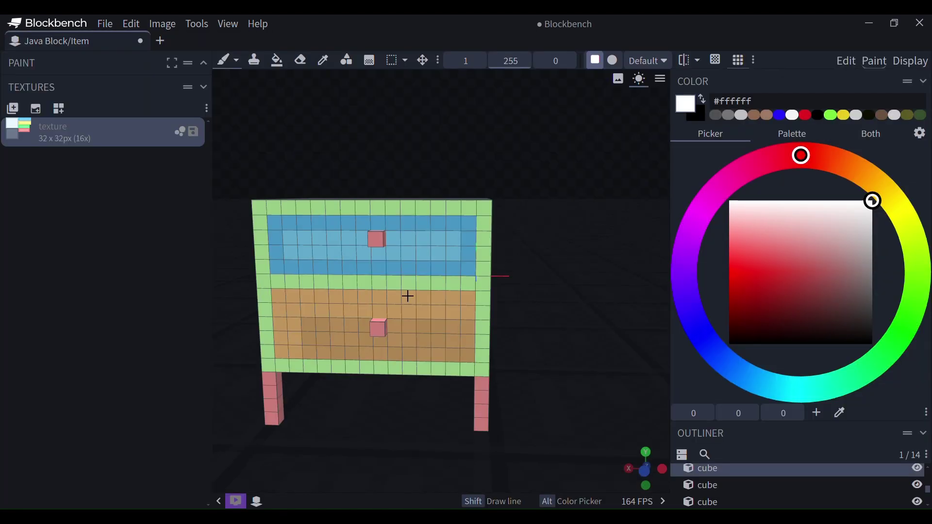
Create a separate template texture for each of the upper knob, the lower drawer block and the lower knob
click(36, 111)
click(546, 342)
click(328, 295)
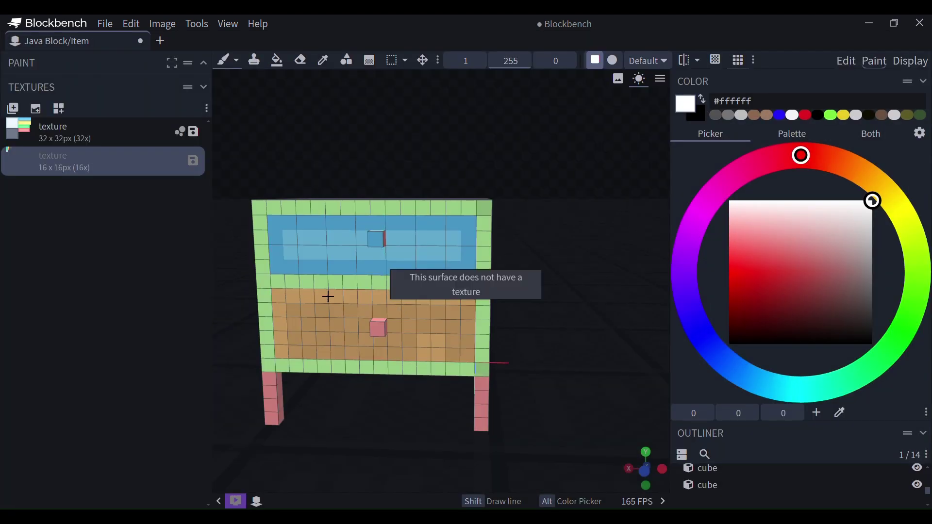
click(36, 110)
click(544, 344)
click(36, 109)
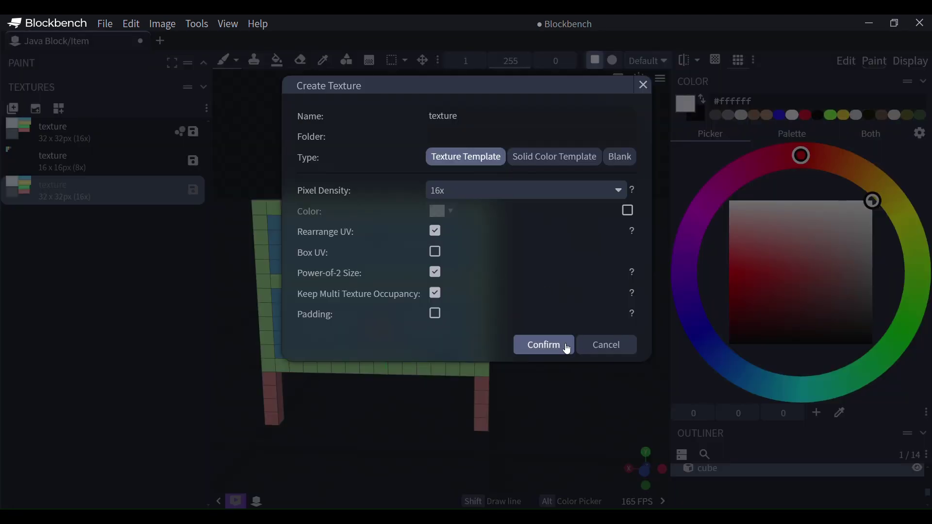
click(563, 346)
Create separate template textures for one side wall, the middle shelf and the top panel
click(36, 109)
click(544, 345)
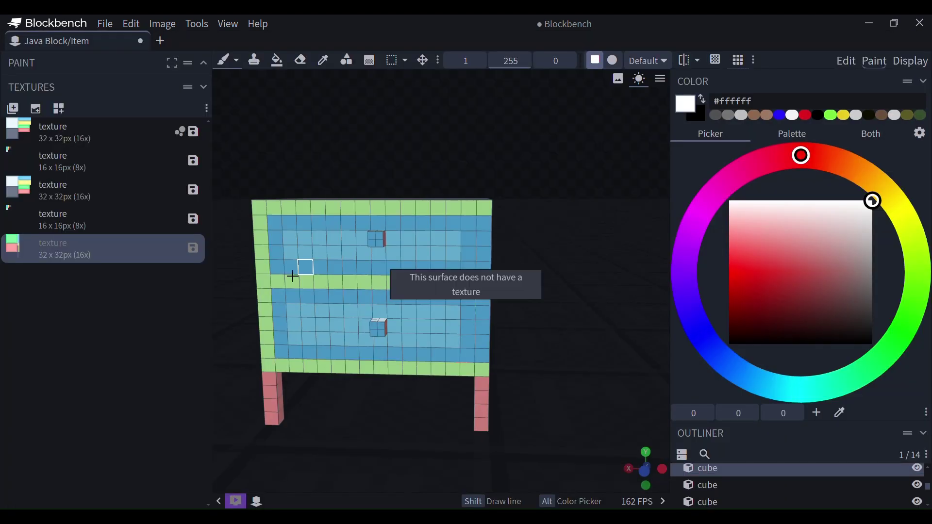
click(36, 109)
click(536, 344)
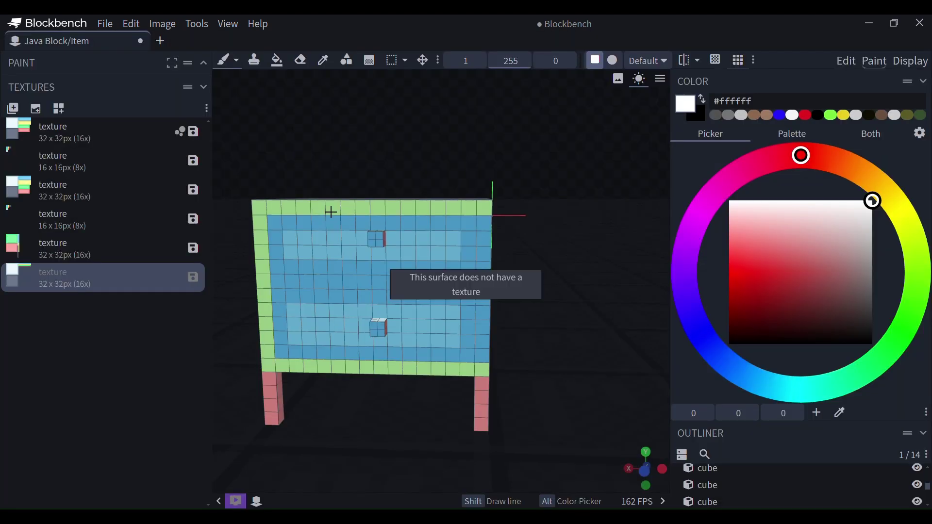
click(35, 109)
click(539, 345)
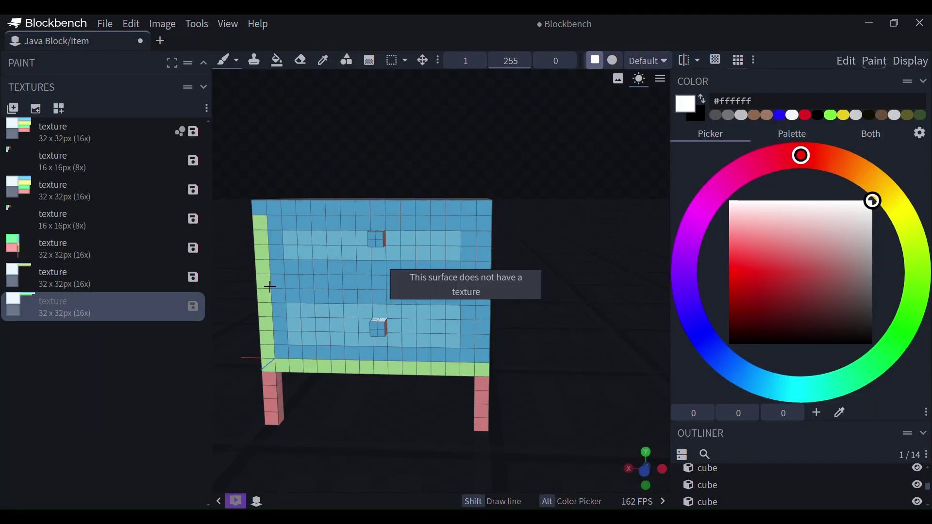
Create separate template textures for the other side wall, the bottom panel and the back panel
click(36, 108)
click(538, 345)
click(43, 116)
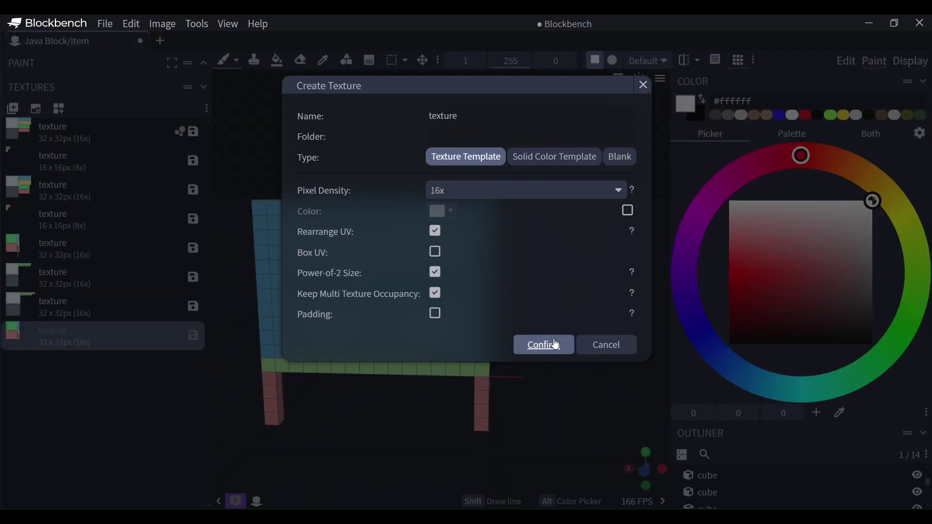
click(546, 346)
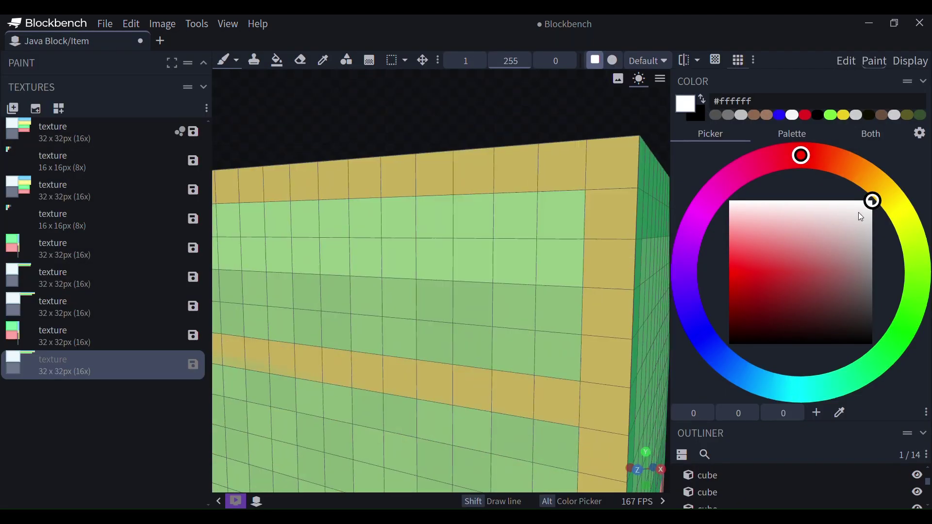
click(503, 288)
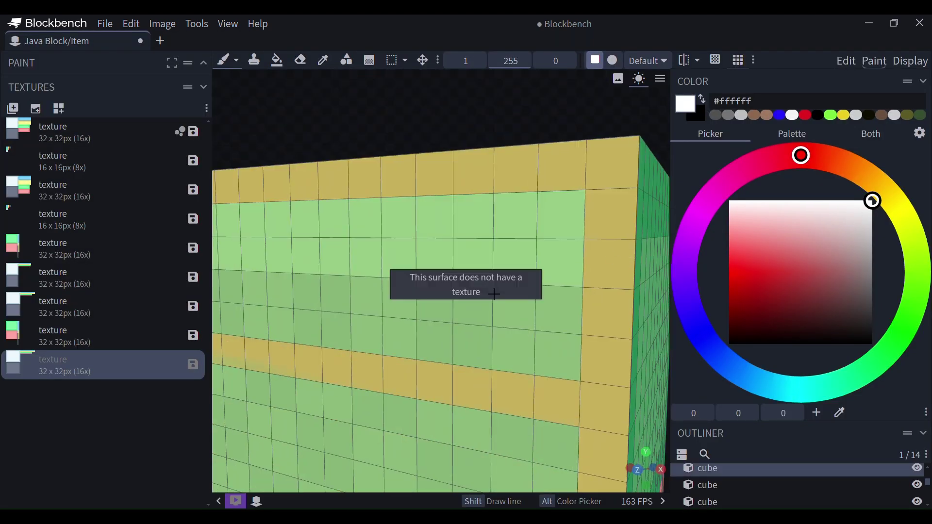
scroll(490, 296, down, 6)
click(36, 110)
click(543, 343)
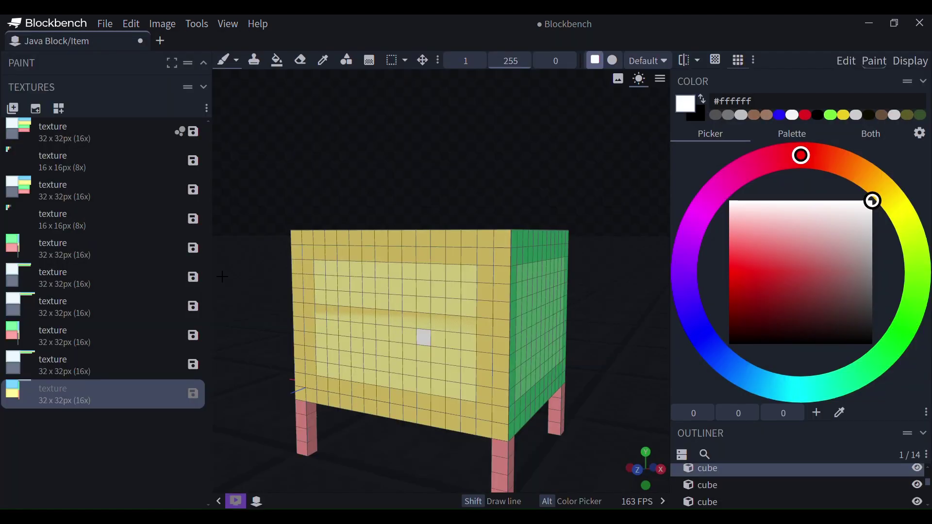
Create a separate template texture for each of the four legs
click(36, 109)
click(543, 343)
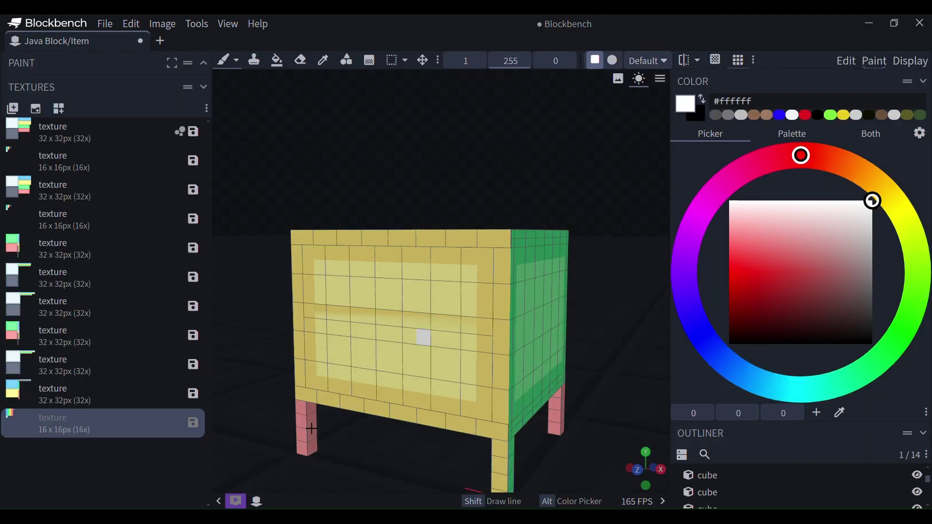
click(36, 108)
click(543, 345)
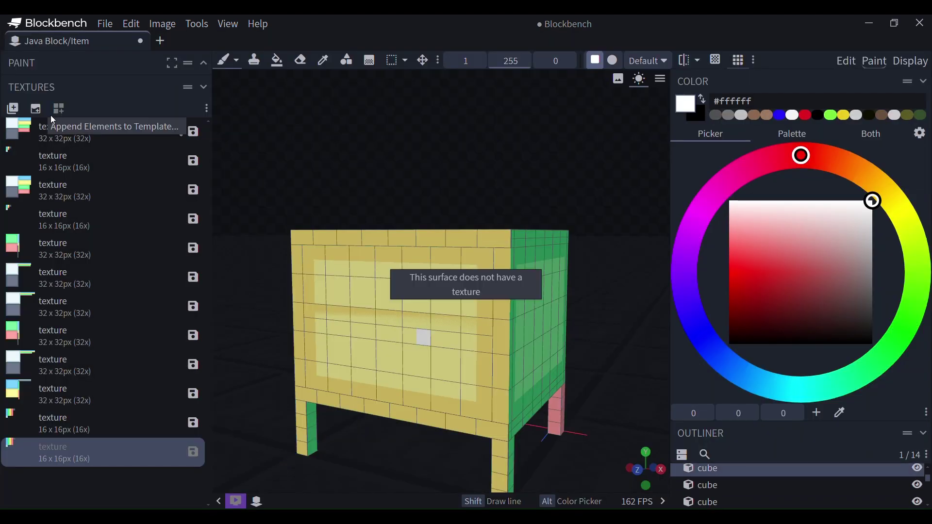
click(36, 109)
click(530, 345)
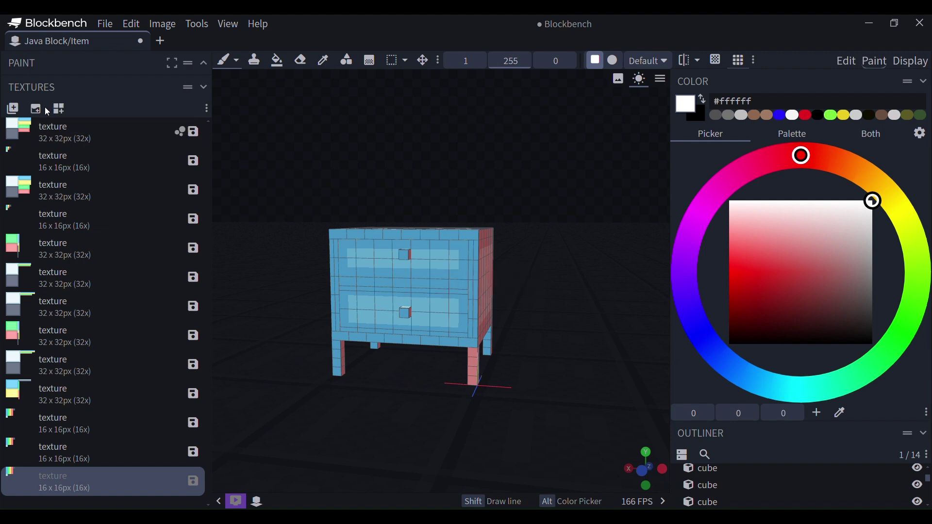
click(35, 109)
click(544, 345)
Paint part of the upper drawer front's top row in brown #9f7a62 and undo the last stroke made in #8e684f
click(766, 118)
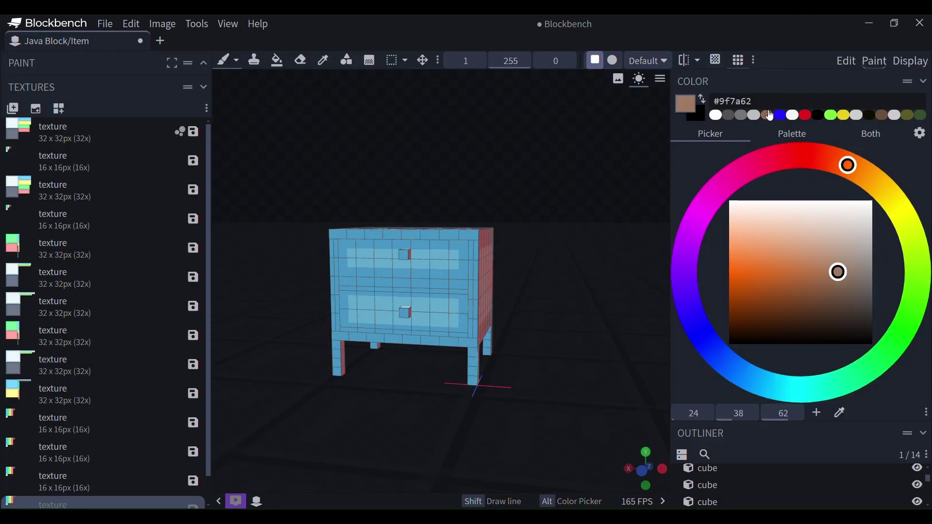
click(767, 118)
scroll(583, 255, up, 4)
drag(586, 257, 615, 266)
scroll(431, 227, up, 2)
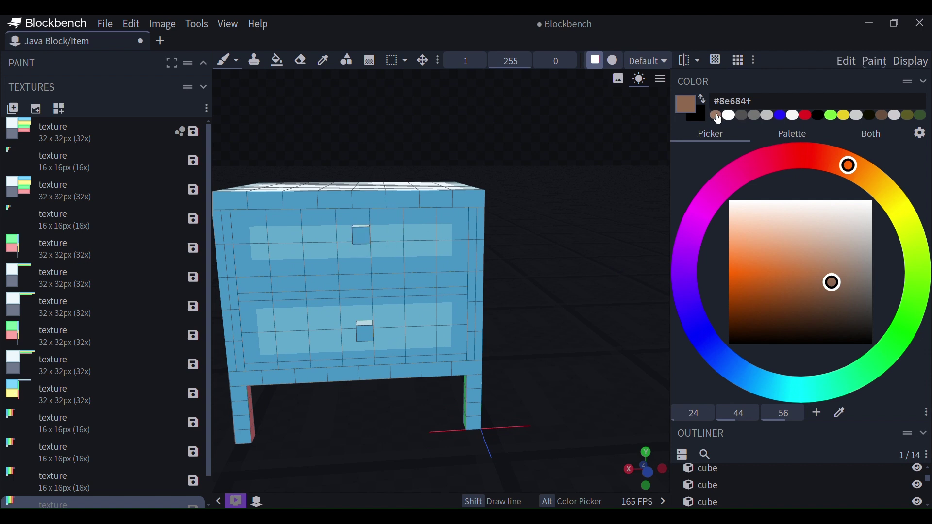
drag(574, 274, 551, 268)
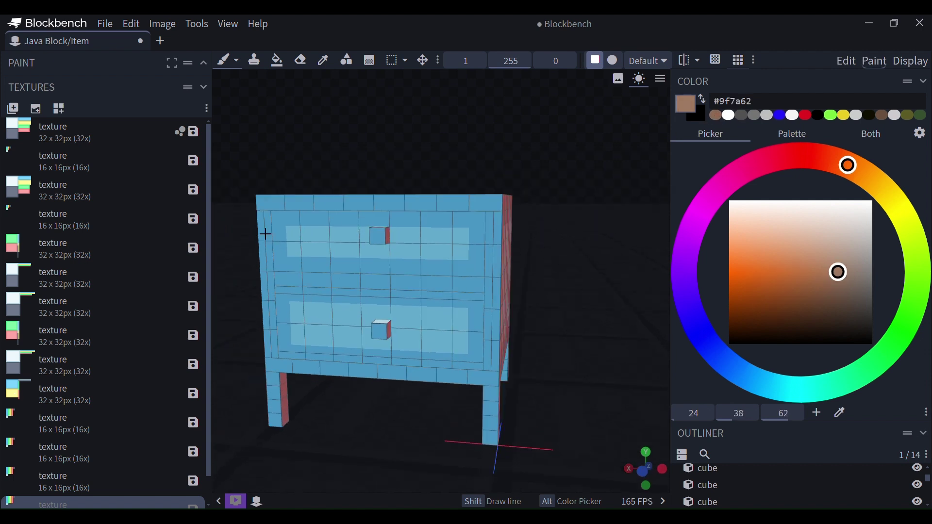
drag(279, 221, 302, 226)
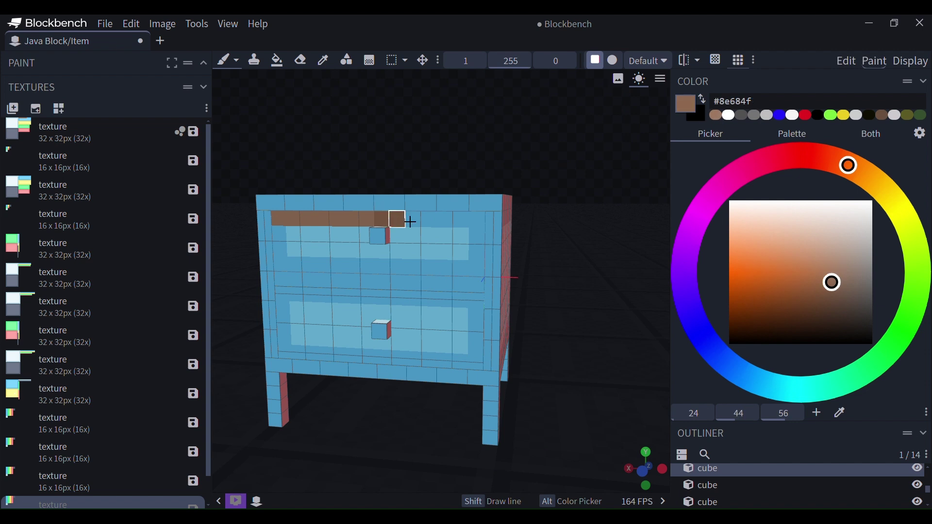
click(134, 26)
click(141, 42)
Paint the cabinet's front frame and the shelf's front edge in darker brown #8e684f
mouse_move(243, 158)
mouse_down()
mouse_move(286, 158)
mouse_move(257, 175)
mouse_move(280, 201)
mouse_up()
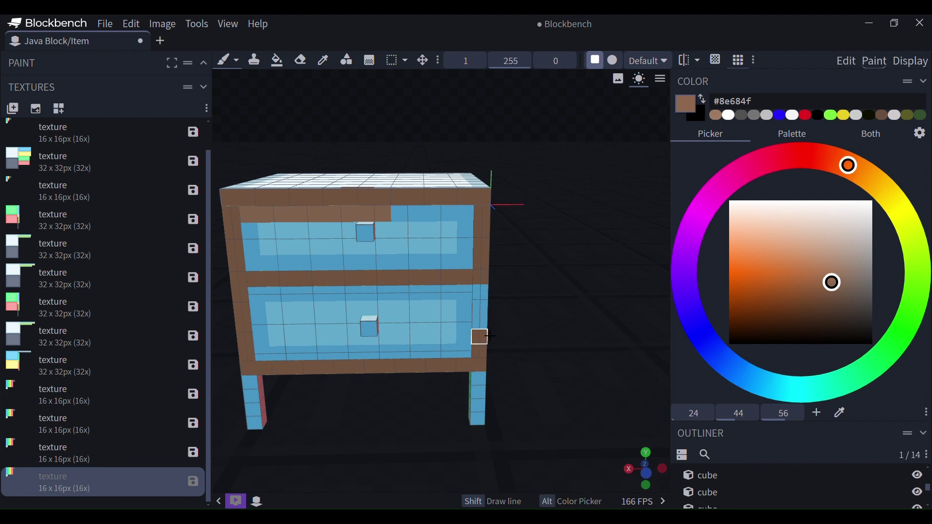
drag(491, 336, 482, 291)
drag(584, 330, 599, 309)
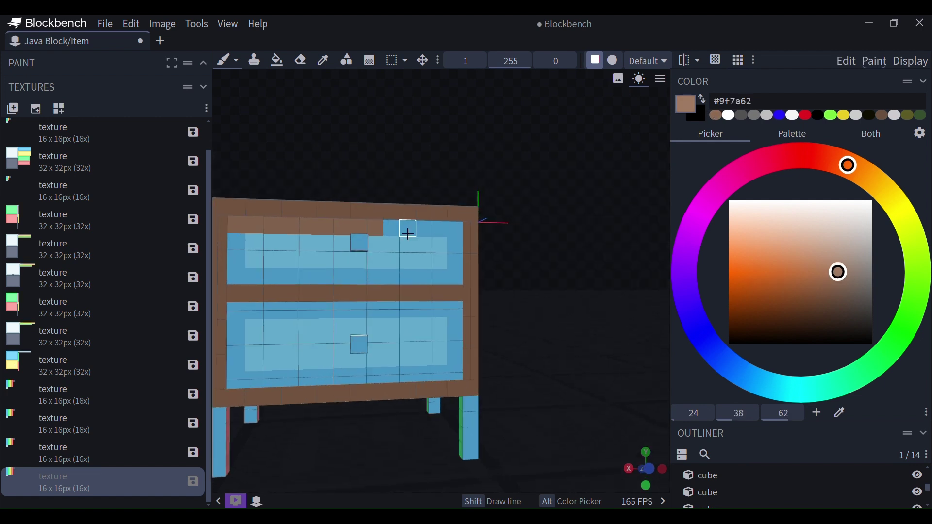
Paint the remaining pixels of the upper drawer front in brown #9f7a62
drag(409, 233, 462, 249)
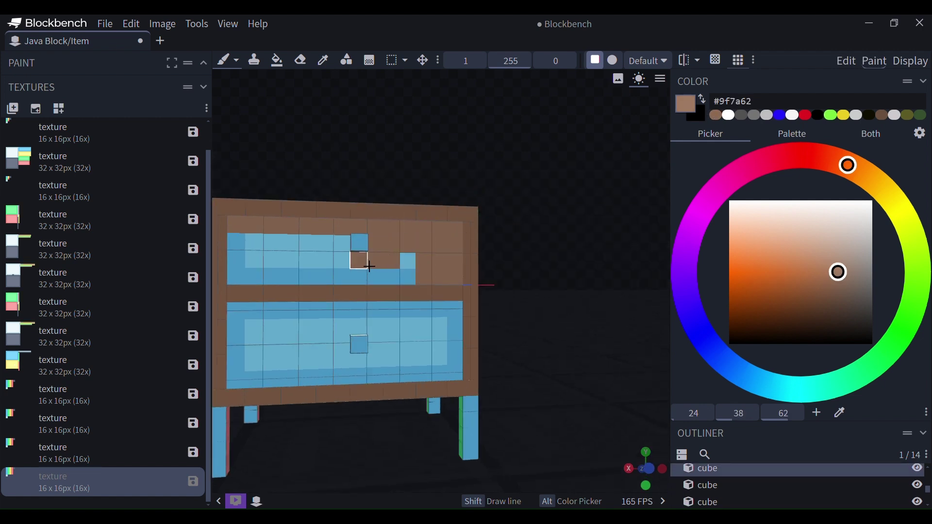
drag(251, 267, 256, 282)
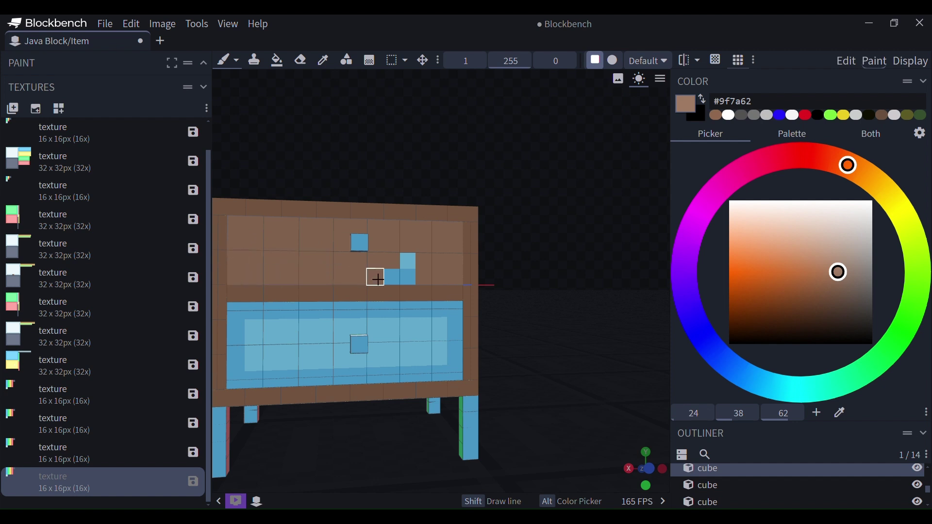
drag(510, 267, 534, 263)
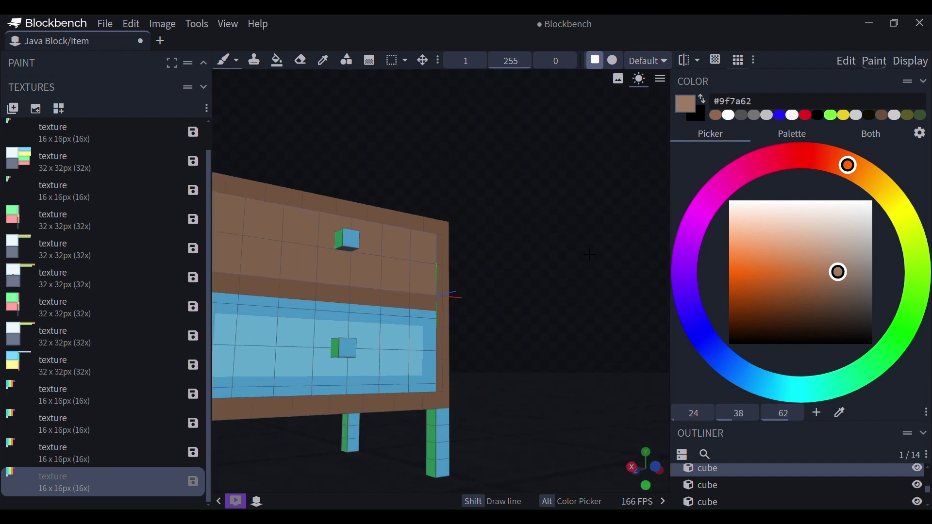
Paint a frame in #8e684f around the edges of the cabinet's side
scroll(550, 349, down, 5)
drag(550, 349, 626, 376)
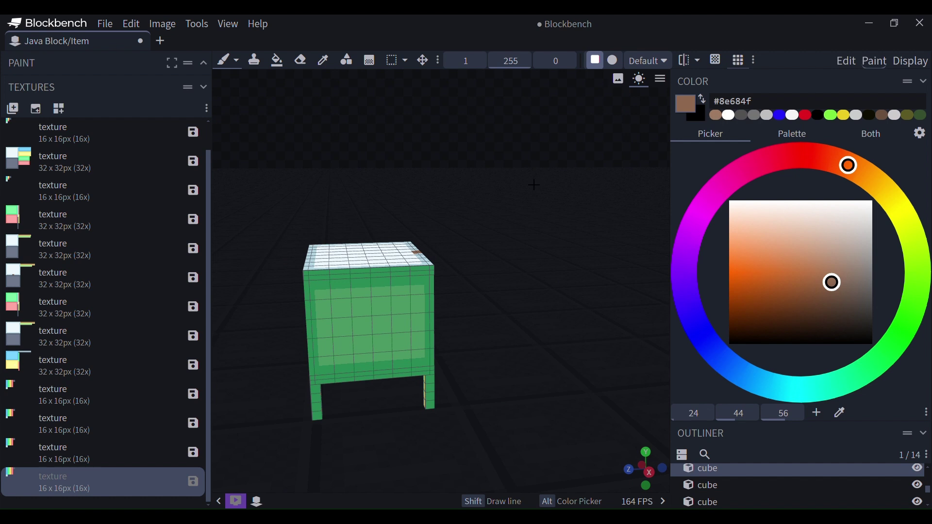
drag(278, 280, 324, 281)
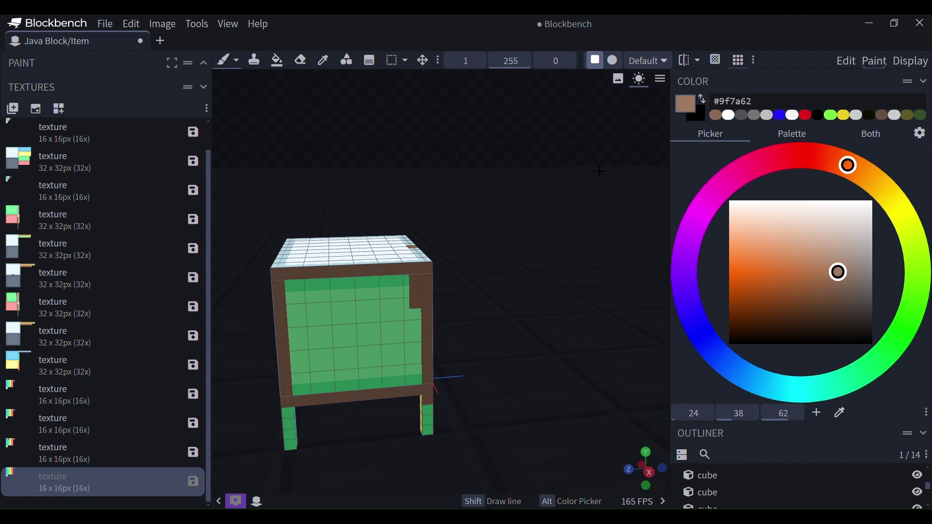
Fill the inner areas of both side walls and the back with #9f7a62 using filled rectangles from the shape tool
click(345, 61)
drag(292, 288, 424, 388)
drag(529, 351, 336, 328)
drag(517, 268, 488, 342)
mouse_move(397, 284)
mouse_down()
mouse_move(439, 294)
mouse_move(558, 368)
mouse_move(566, 402)
mouse_up()
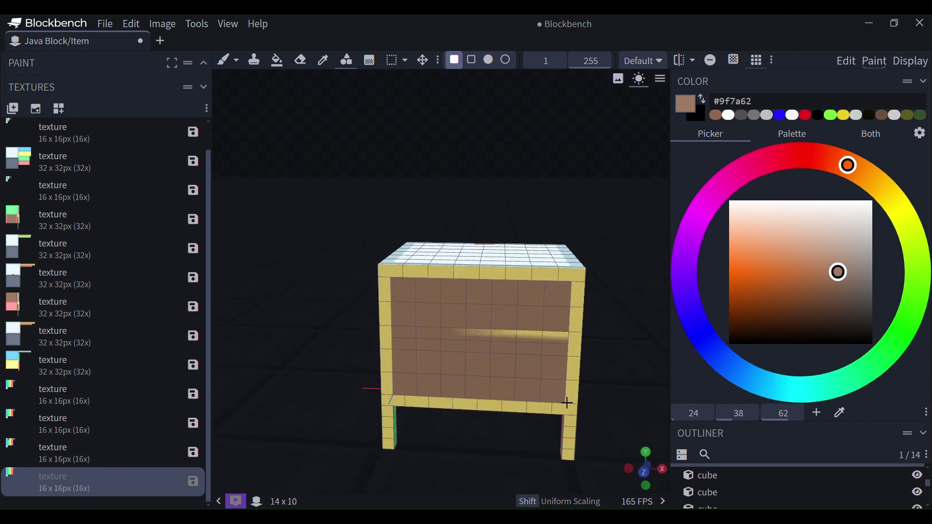
Paint the back's frame and the shelf's back edge in #8e684f, and touch up stray pixels of the lower back panel with #9f7a62
mouse_move(566, 402)
right_down()
mouse_move(518, 336)
mouse_move(583, 343)
mouse_move(613, 330)
right_up()
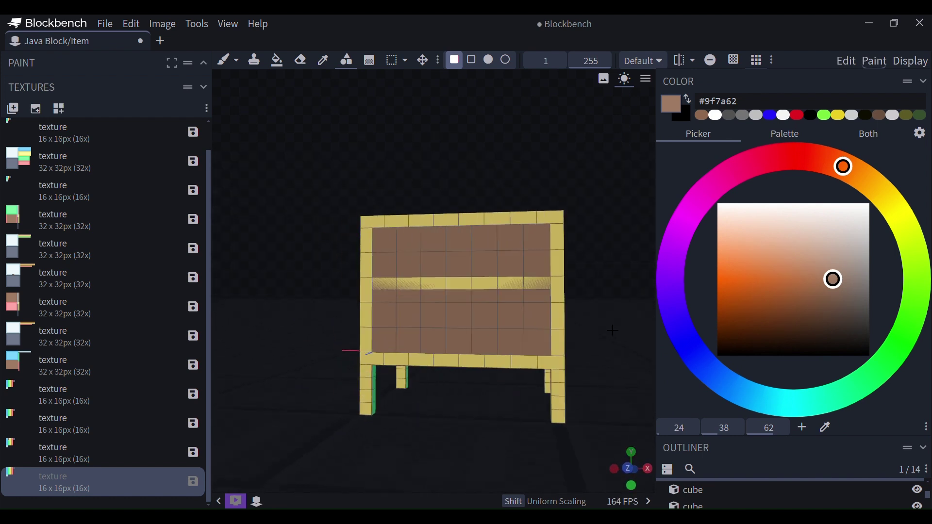
click(228, 60)
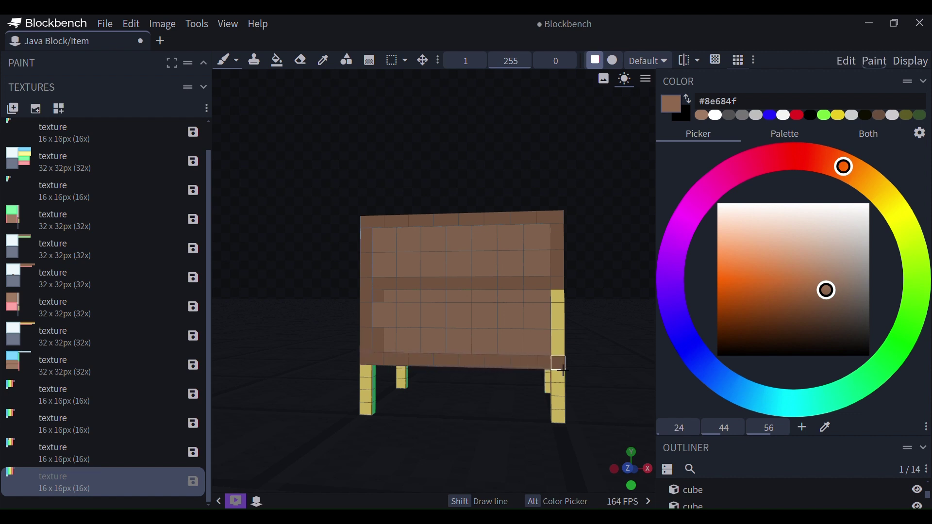
click(702, 116)
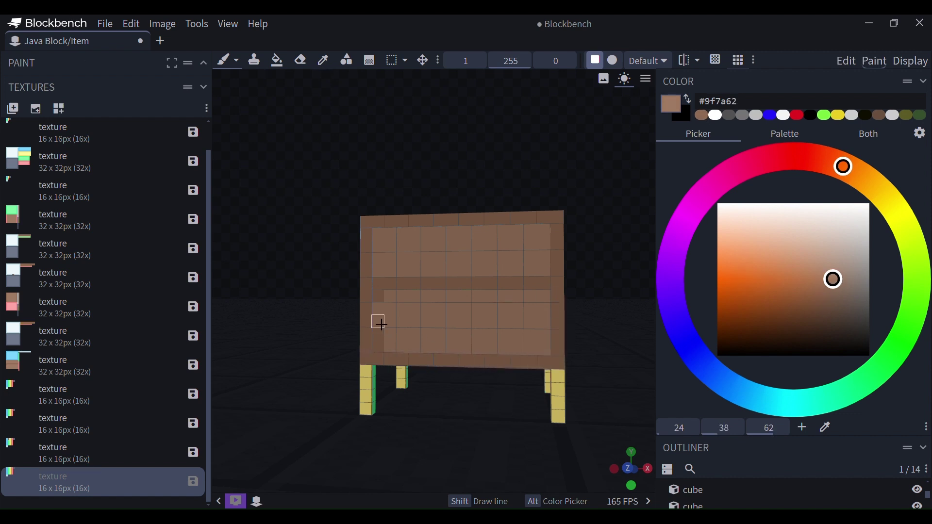
drag(378, 333, 379, 347)
Paint a frame in #8e684f around the edges of the cabinet's other side wall
click(675, 325)
mouse_move(626, 351)
mouse_down()
mouse_move(525, 369)
mouse_move(487, 357)
mouse_up()
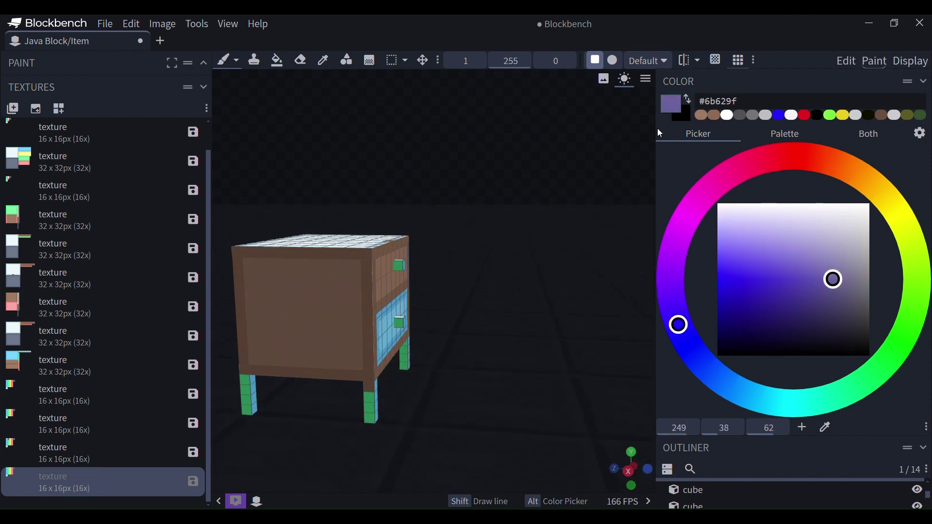
click(701, 116)
drag(545, 227, 272, 269)
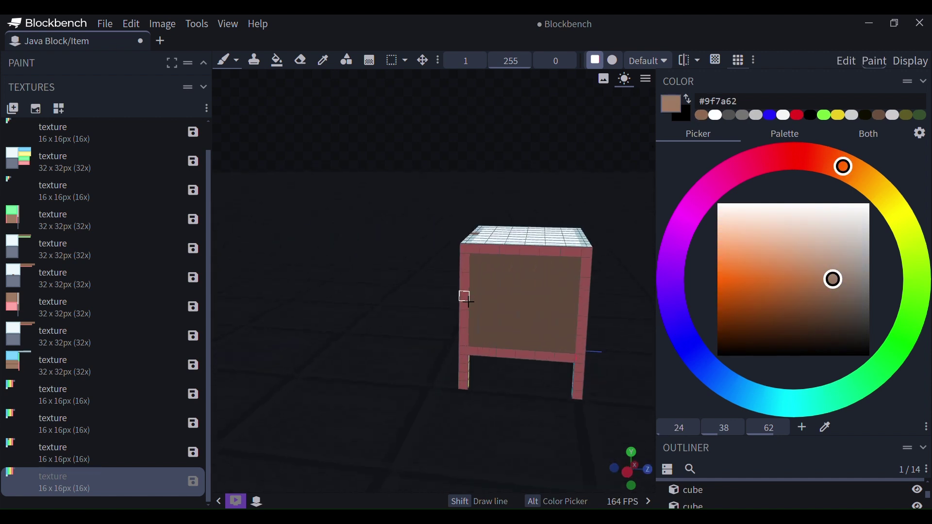
click(131, 23)
click(144, 41)
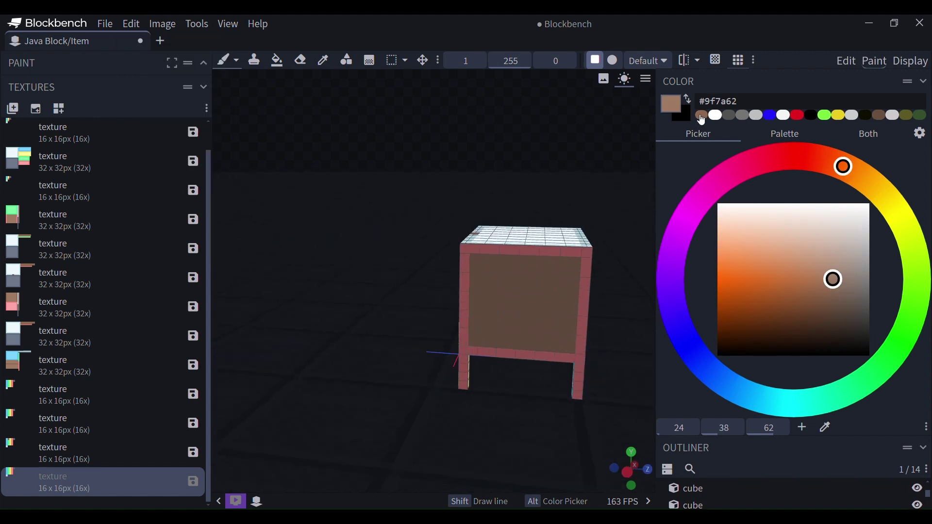
click(701, 117)
click(127, 25)
click(141, 40)
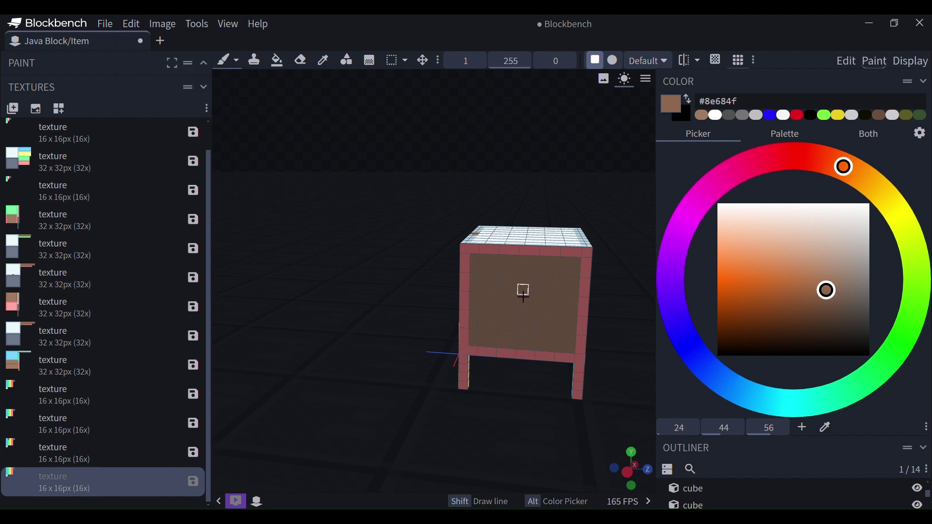
drag(467, 249, 531, 260)
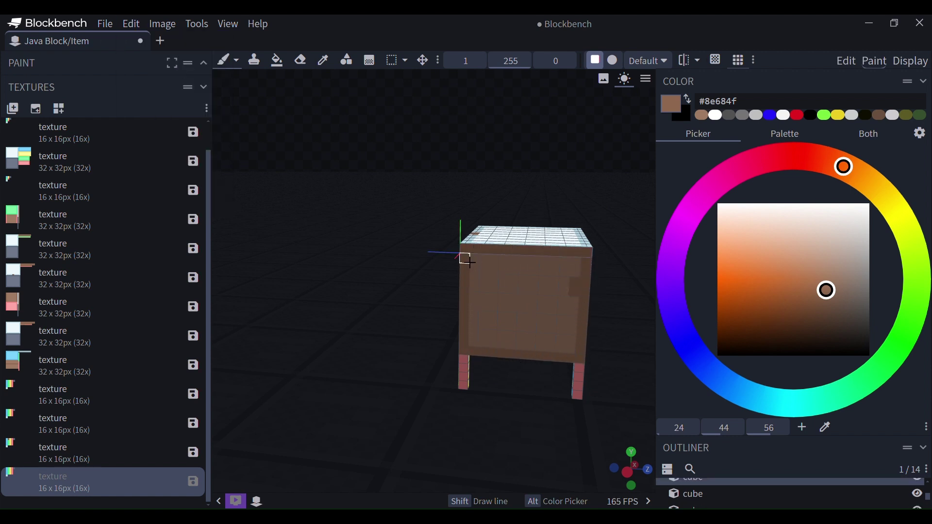
Correct the stray pixels on that side wall, using #9f7a62 inside the panel and #8e684f on the frame
click(575, 294)
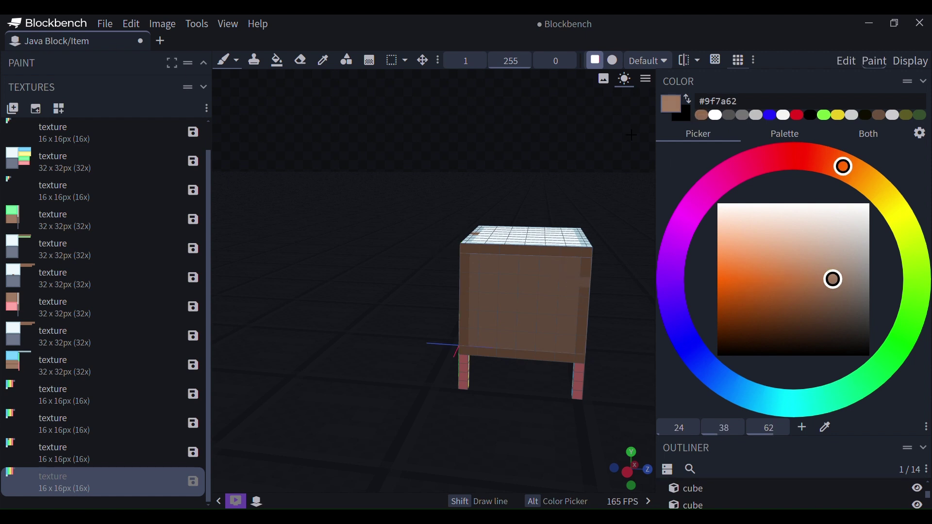
click(701, 116)
click(584, 281)
drag(659, 299, 656, 291)
drag(646, 284, 661, 277)
click(701, 117)
Fill the lower drawer's front face with #9f7a62 using the fill tool in Face mode
drag(644, 182, 771, 192)
click(702, 116)
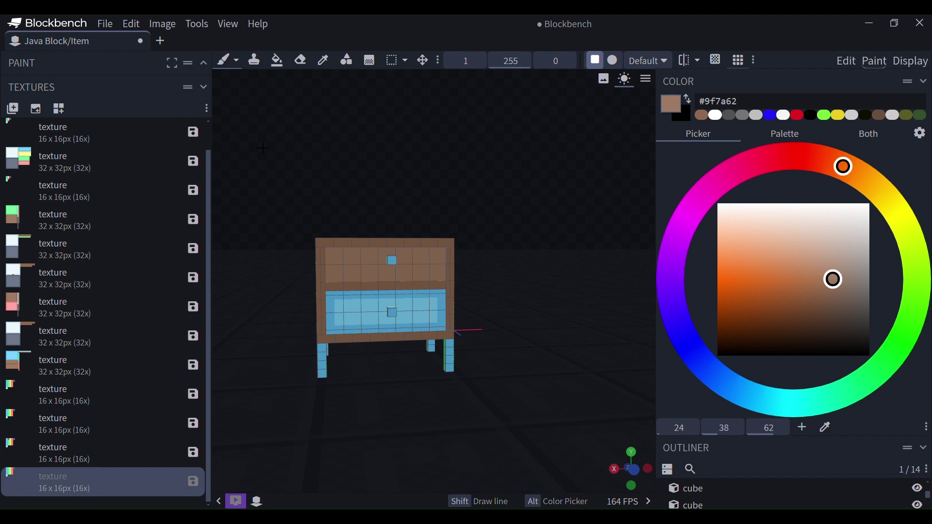
click(284, 64)
click(379, 324)
Fill the cabinet's underside and the first leg faces with #8e684f
drag(389, 393, 505, 387)
click(701, 116)
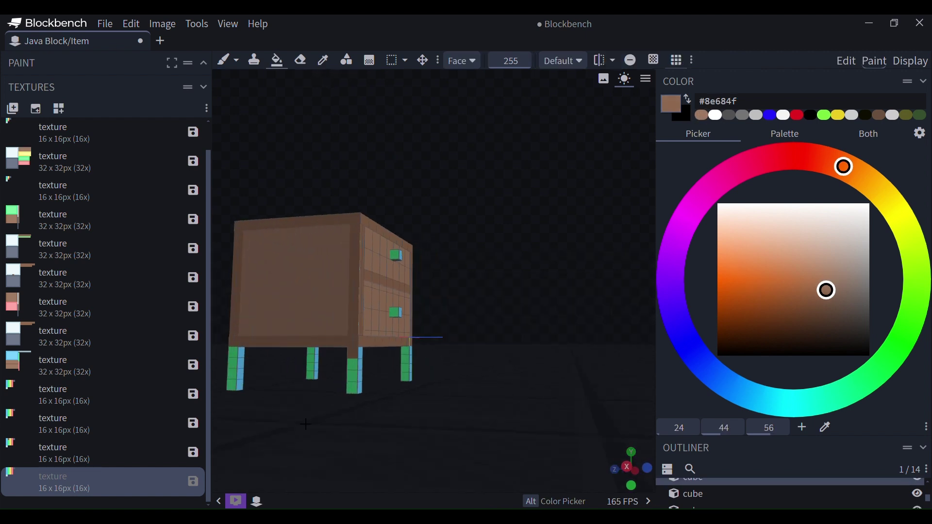
click(355, 381)
drag(415, 442, 500, 427)
click(528, 346)
click(500, 318)
click(461, 318)
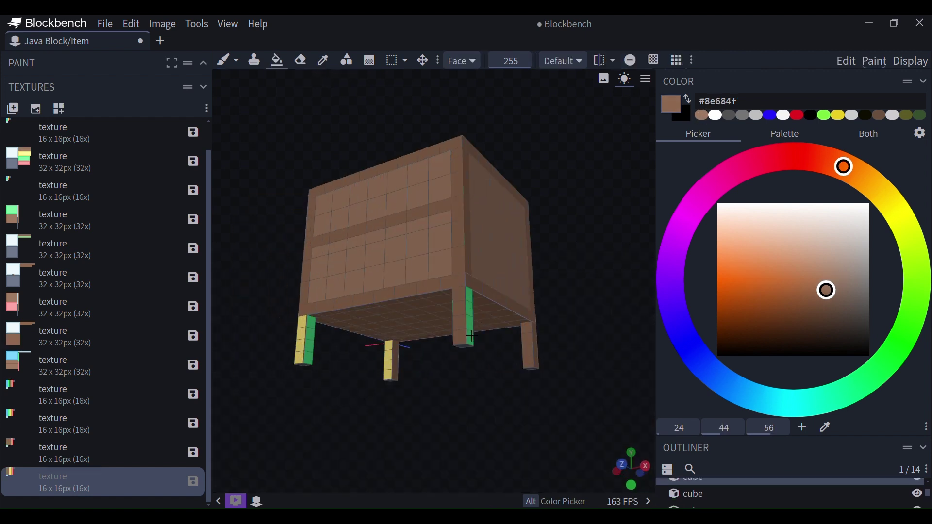
click(473, 318)
Fill the other visible coloured leg faces with #8e684f from the different sides of the cabinet
drag(530, 377, 535, 377)
drag(450, 415, 528, 414)
click(437, 352)
click(444, 352)
click(539, 337)
click(548, 336)
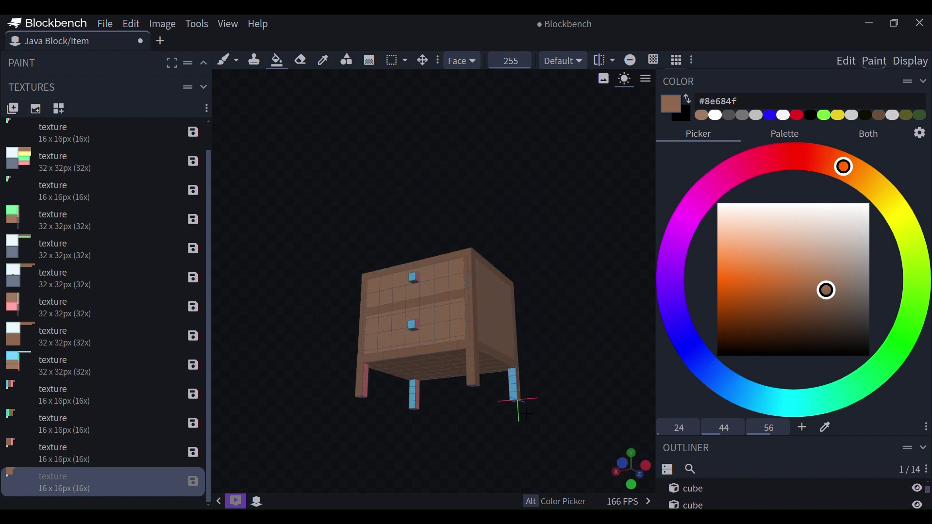
drag(483, 396, 566, 373)
click(325, 404)
click(228, 341)
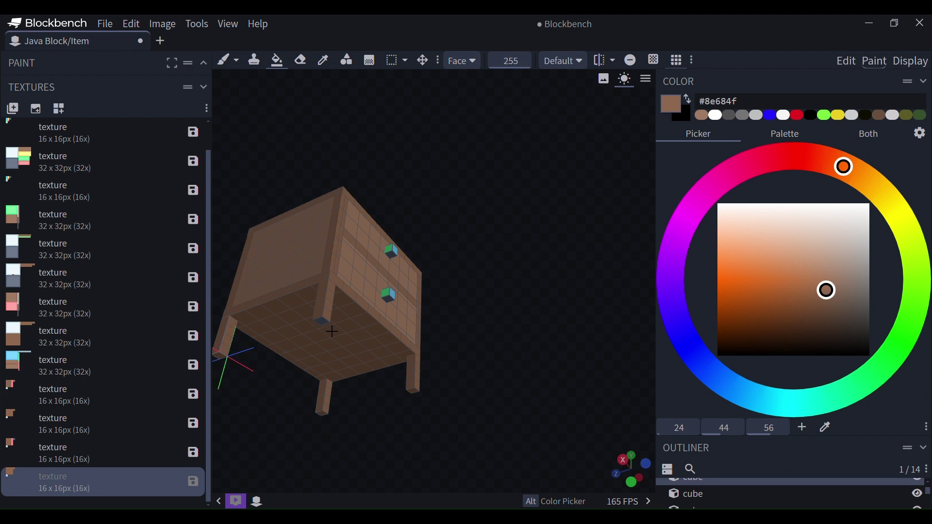
Fill the unpainted bottom end of the leg and the faces of both drawer knobs with #8e684f
click(331, 330)
drag(484, 317, 456, 371)
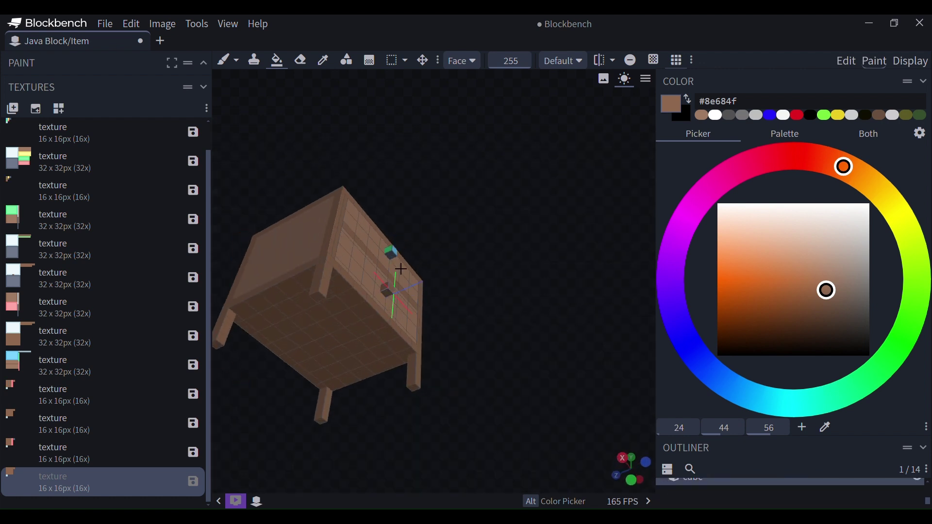
click(394, 255)
click(132, 24)
click(136, 37)
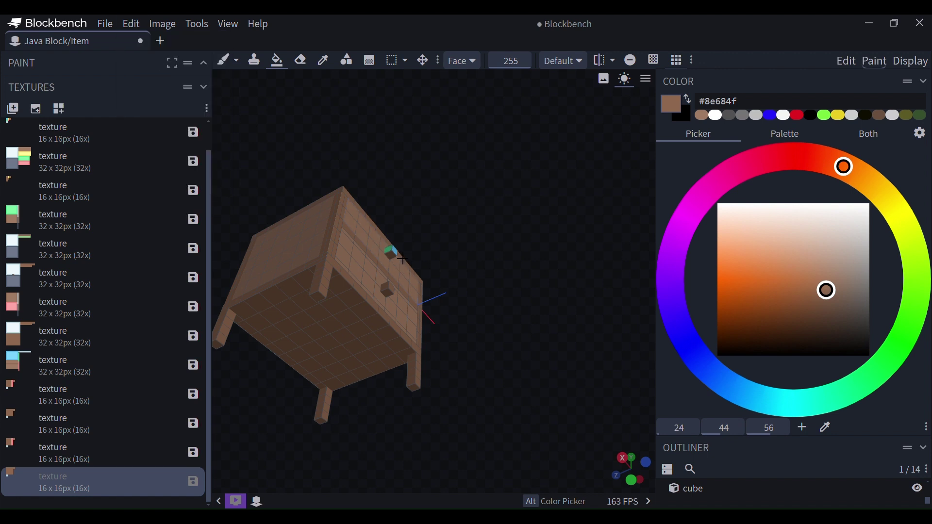
drag(490, 252, 473, 199)
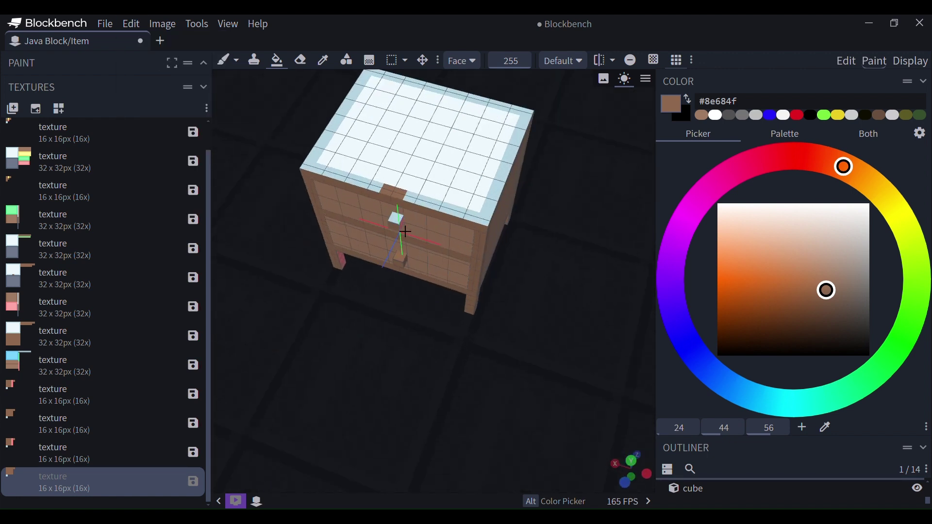
Fill the cabinet's top with #8e684f and draw a filled #9f7a62 rectangle over its inner area
click(131, 23)
click(137, 40)
click(427, 184)
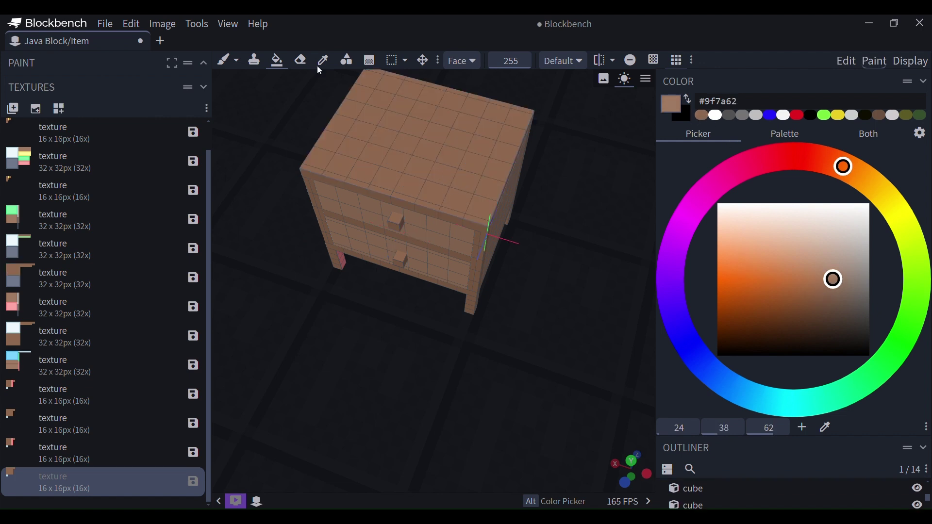
click(346, 60)
mouse_move(428, 109)
mouse_down()
mouse_move(506, 147)
mouse_move(489, 214)
mouse_up()
drag(640, 242, 743, 135)
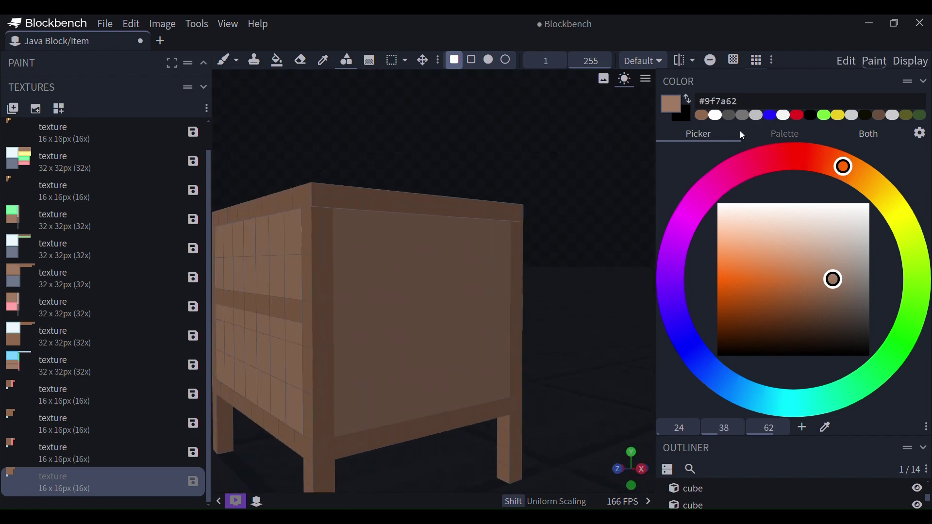
Draw a one-pixel-high horizontal stripe in #8e684f across both side walls, level with the shelf between the drawers
click(703, 116)
drag(342, 313, 511, 312)
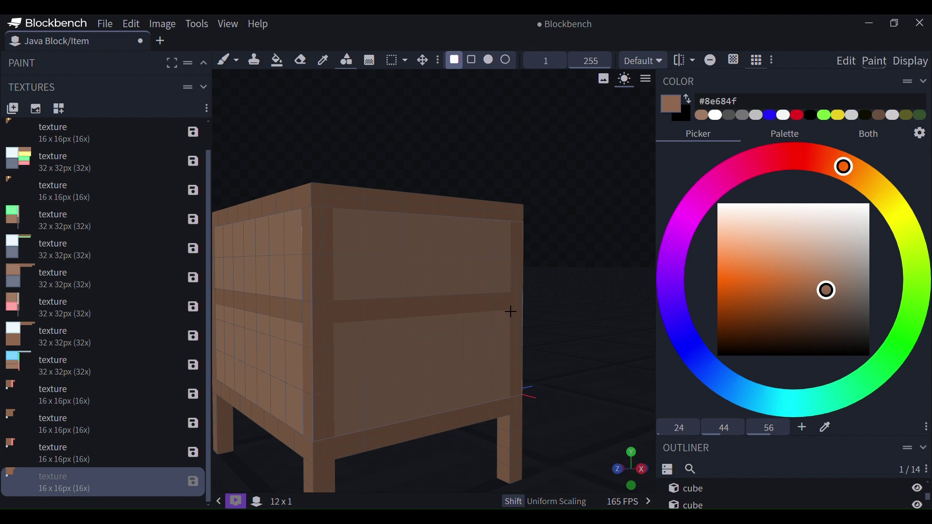
drag(582, 291, 502, 303)
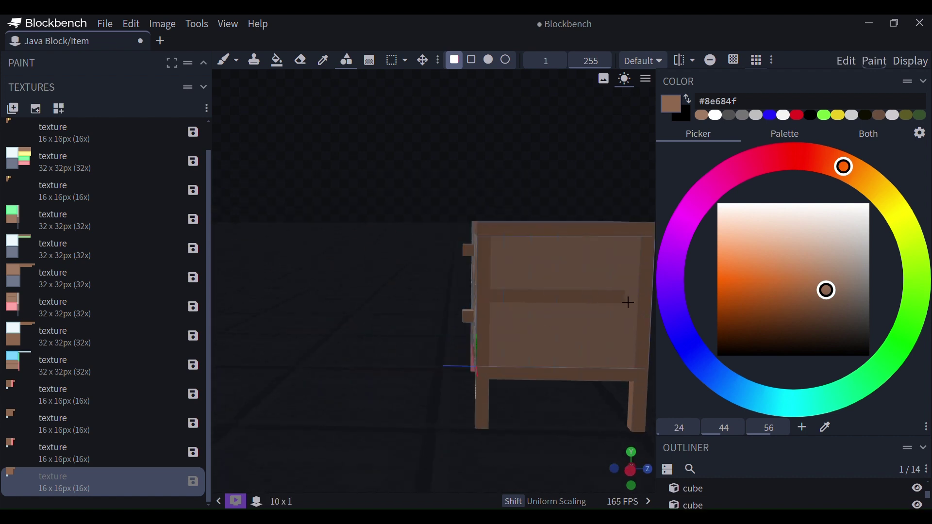
drag(627, 302, 631, 303)
Cover the remaining pink leg face with a filled #8e684f rectangle
scroll(617, 330, down, 4)
mouse_move(575, 394)
mouse_down()
mouse_move(682, 441)
mouse_move(659, 385)
mouse_move(485, 392)
mouse_move(507, 358)
mouse_move(506, 380)
mouse_up()
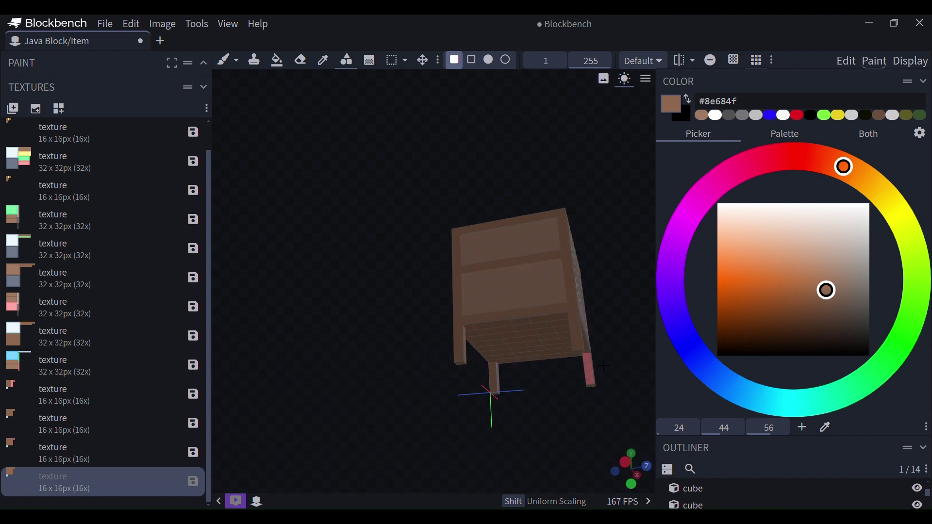
drag(587, 357, 592, 384)
mouse_move(584, 434)
mouse_down()
mouse_move(452, 463)
mouse_move(543, 468)
mouse_move(683, 452)
mouse_move(439, 409)
mouse_move(447, 426)
mouse_move(495, 432)
mouse_move(411, 421)
mouse_up()
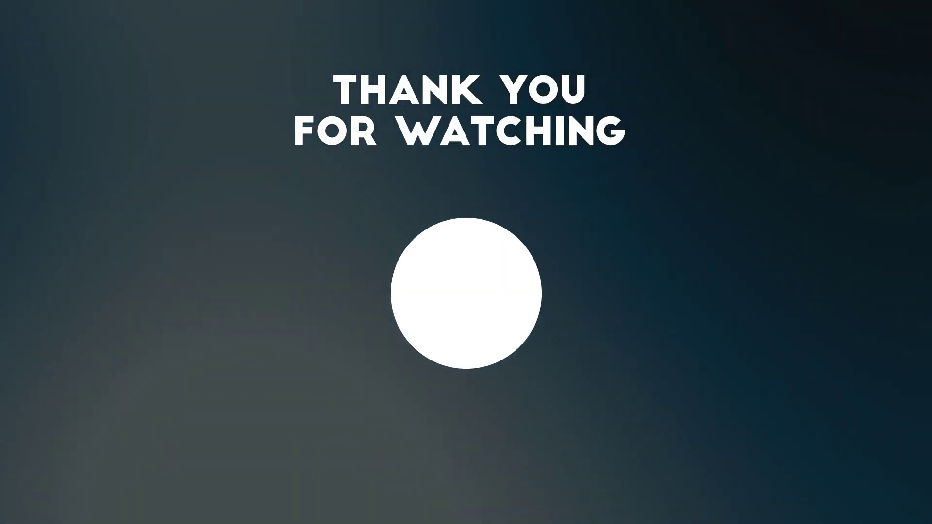